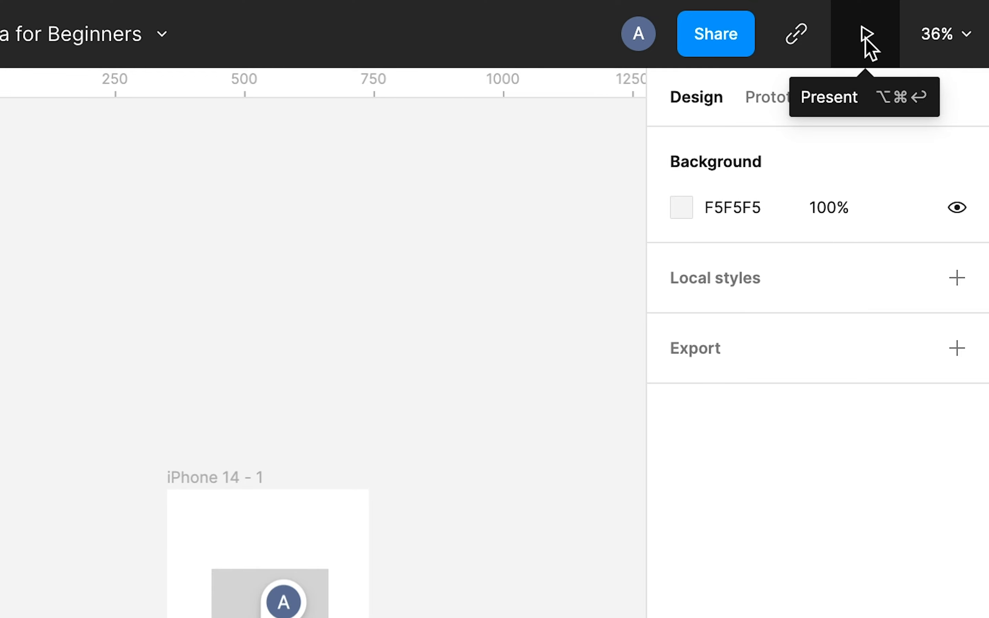
Preview the iPhone 14 - 1 frame in presentation mode and close the preview.
left_click(866, 41)
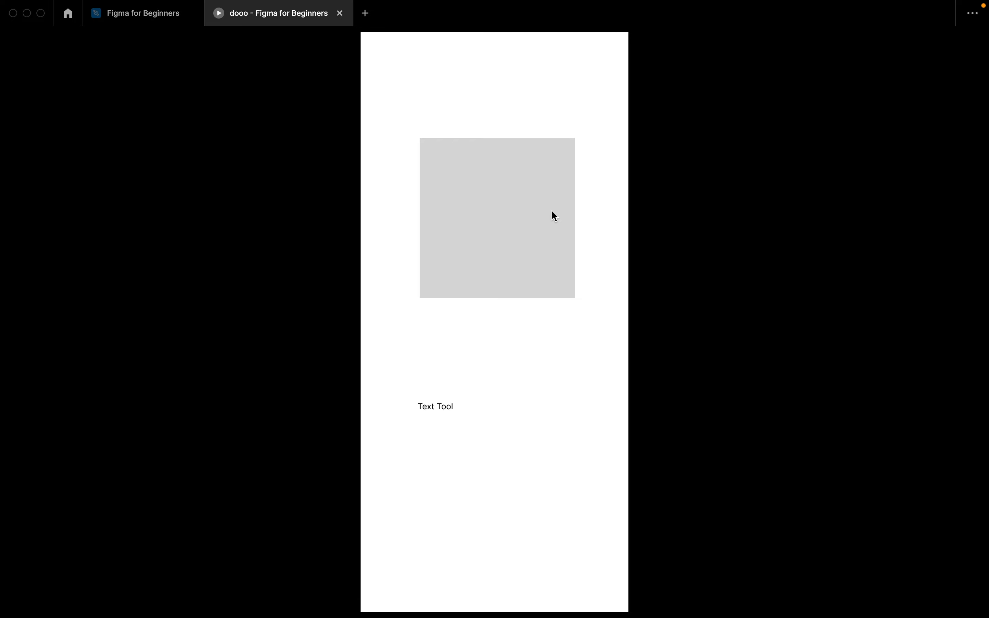
left_click(341, 13)
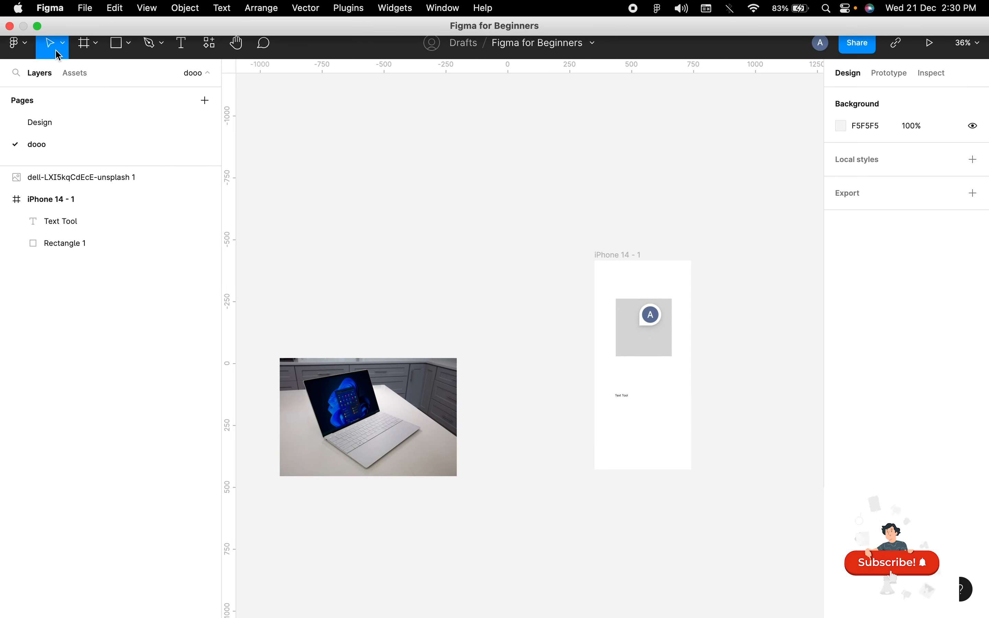
Move the laptop image into the iPhone 14 - 1 frame, below the grey rectangle, at about X -107, Y 422.
left_click(404, 406)
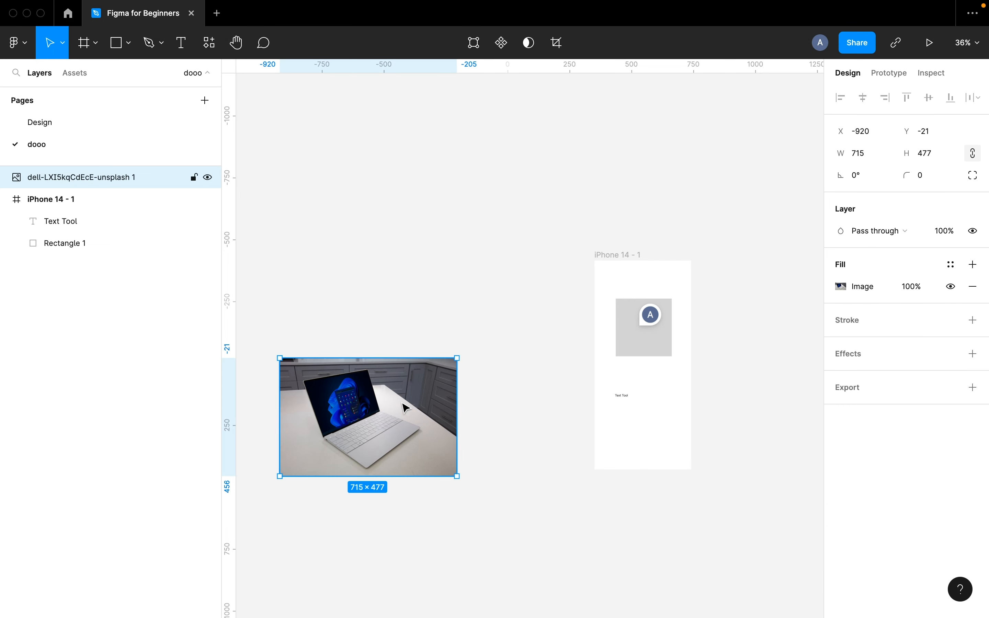
left_click(404, 407)
left_click_drag(404, 406, 636, 455)
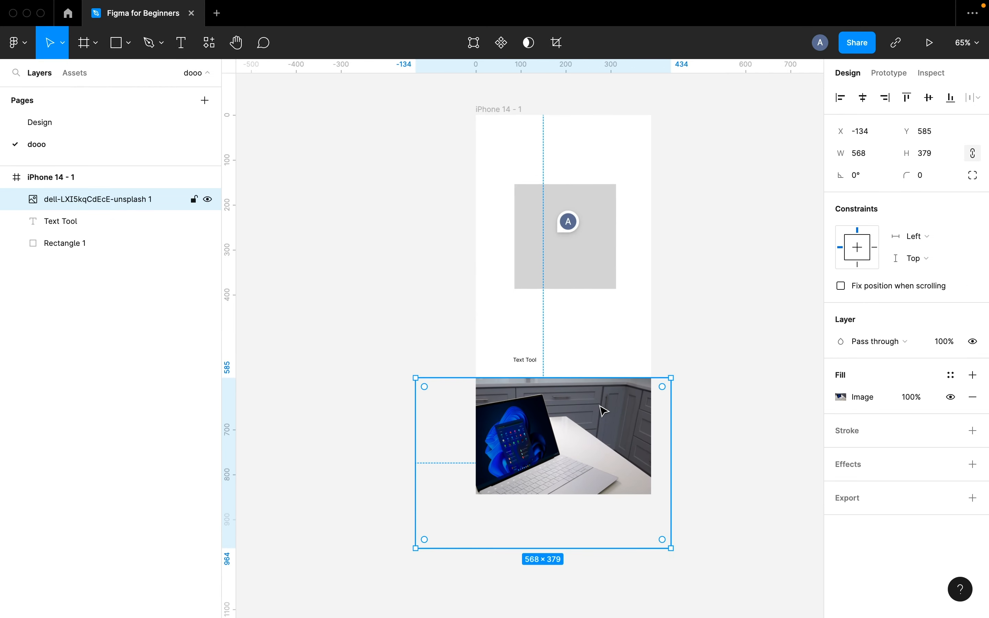
scroll(608, 403, "up", 3)
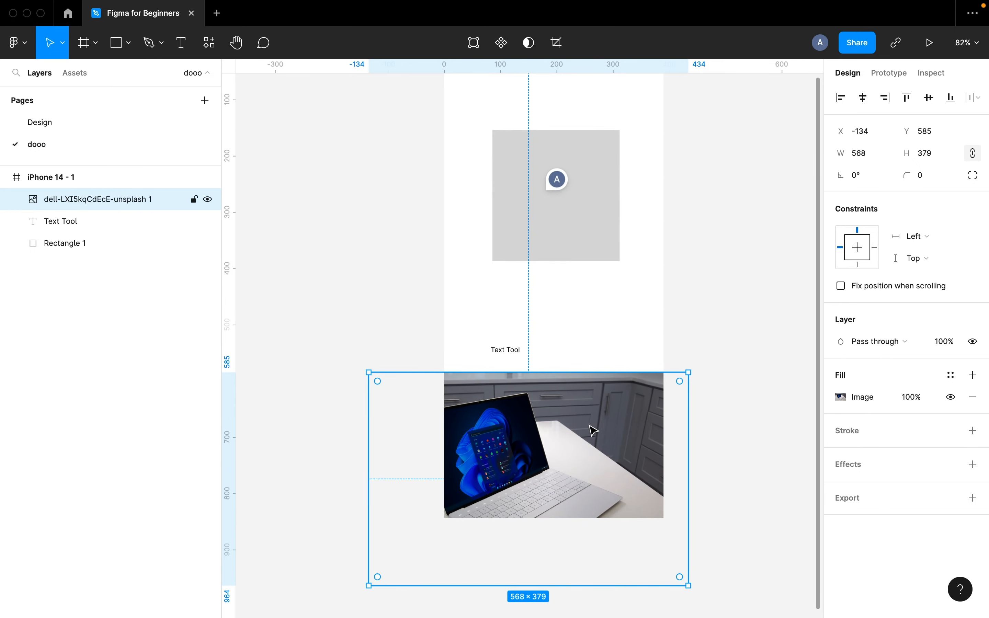
left_click_drag(569, 426, 592, 363)
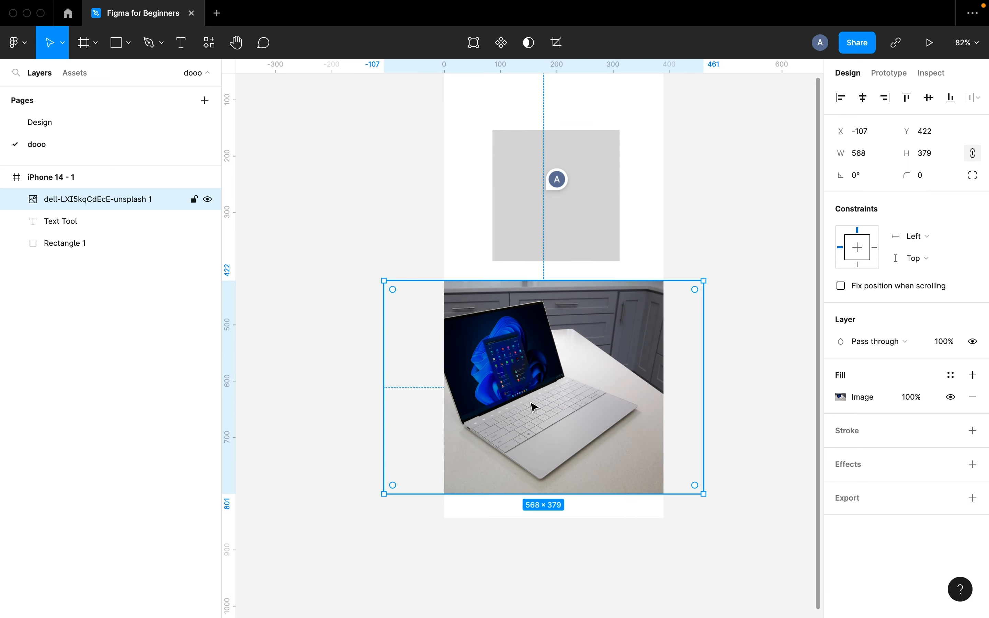
Scale the laptop image proportionally to about 316 × 214 and place it near the frame's lower edge at about X 41, Y 599.
left_click(385, 494)
left_click_drag(385, 493, 387, 492)
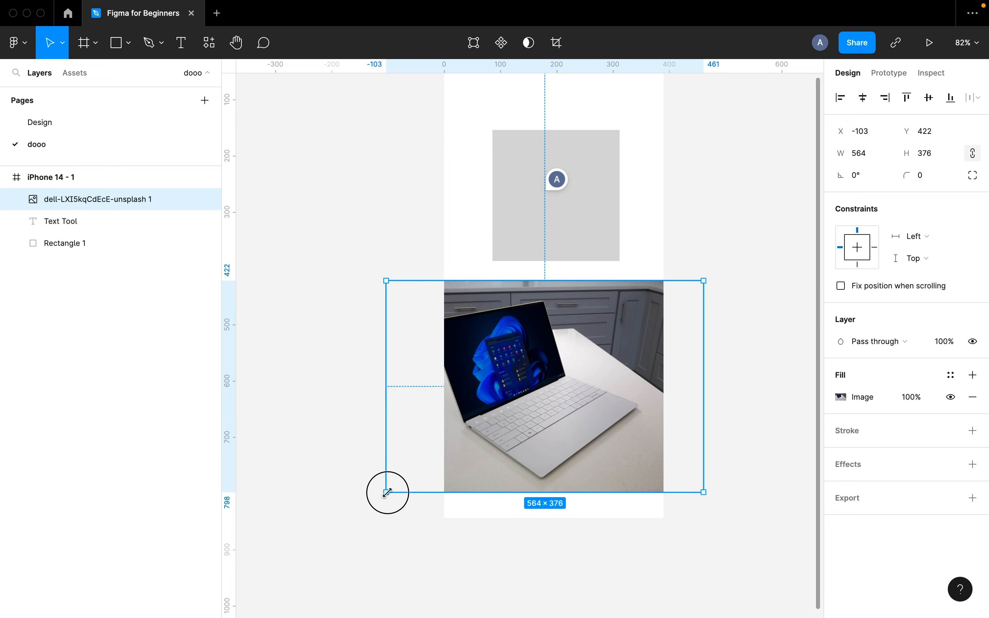
left_click_drag(387, 493, 477, 445)
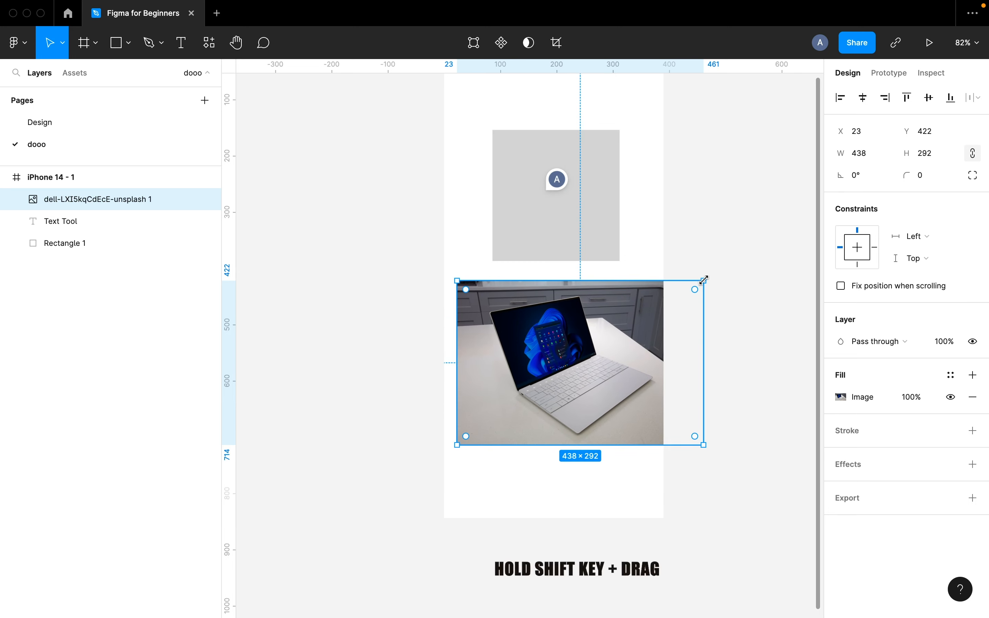
left_click_drag(705, 281, 636, 325)
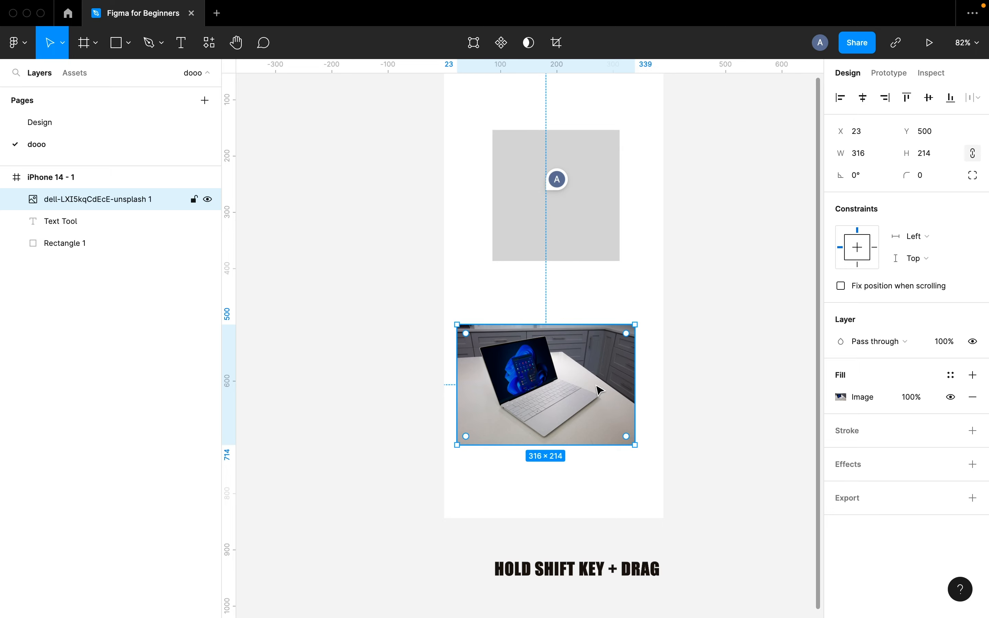
left_click_drag(599, 390, 612, 428)
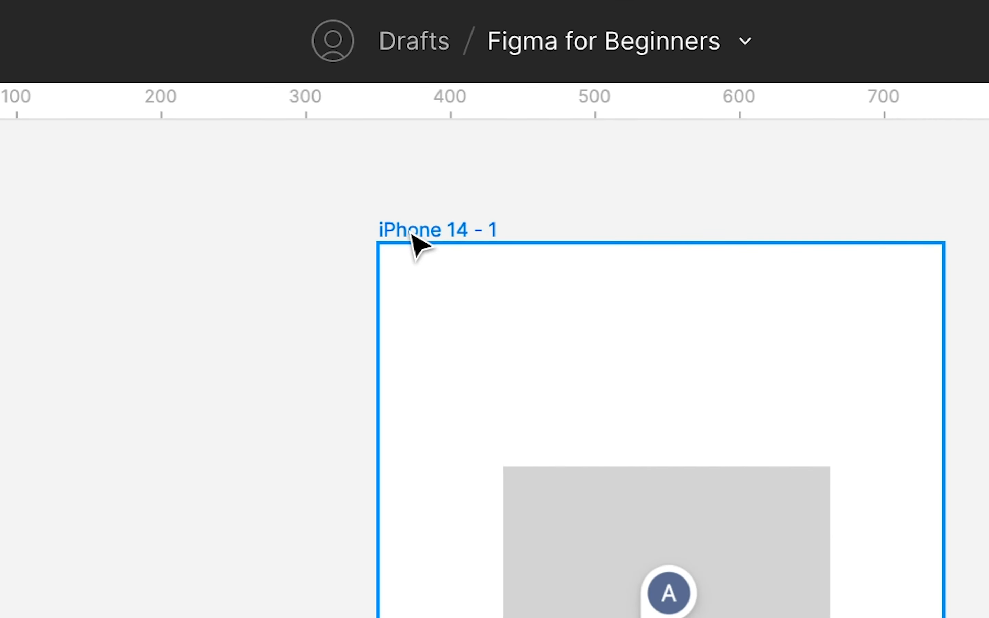
Rename the iPhone 14 - 1 frame as "My Phone".
left_click(412, 236)
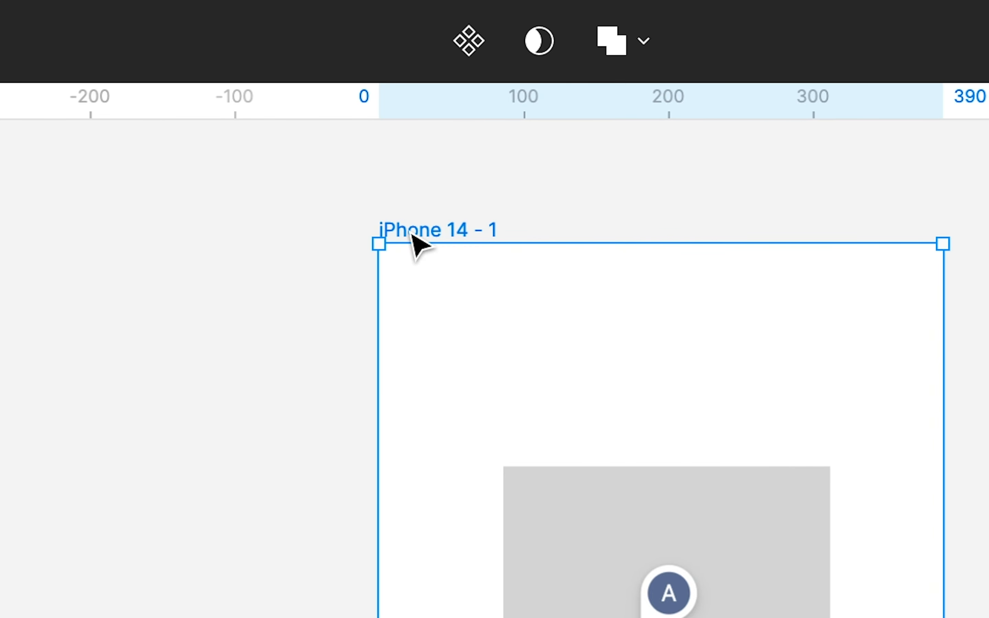
double_click(411, 231)
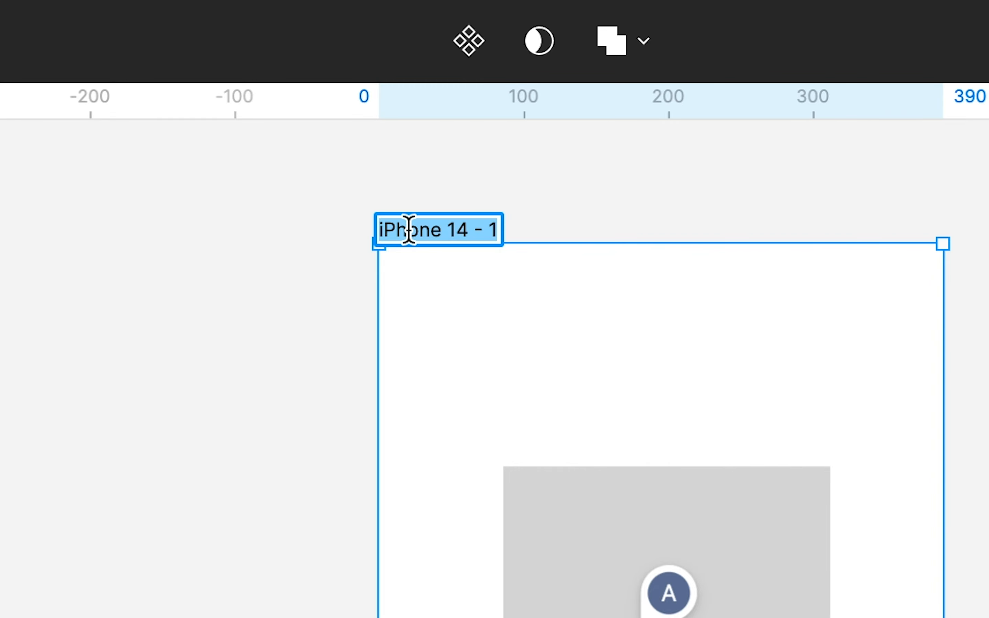
type("My P")
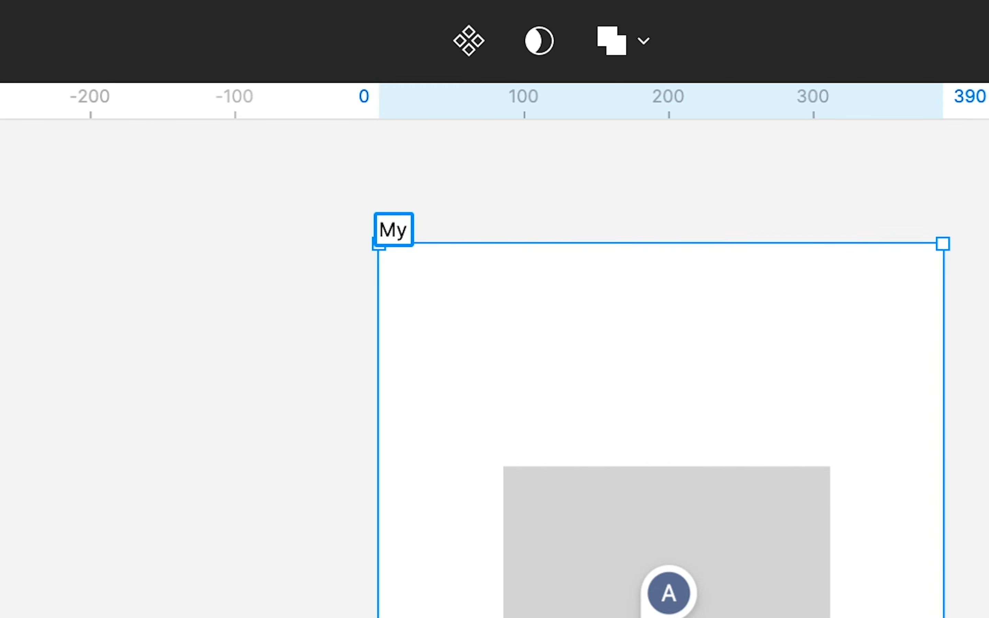
type("hone")
key("Return")
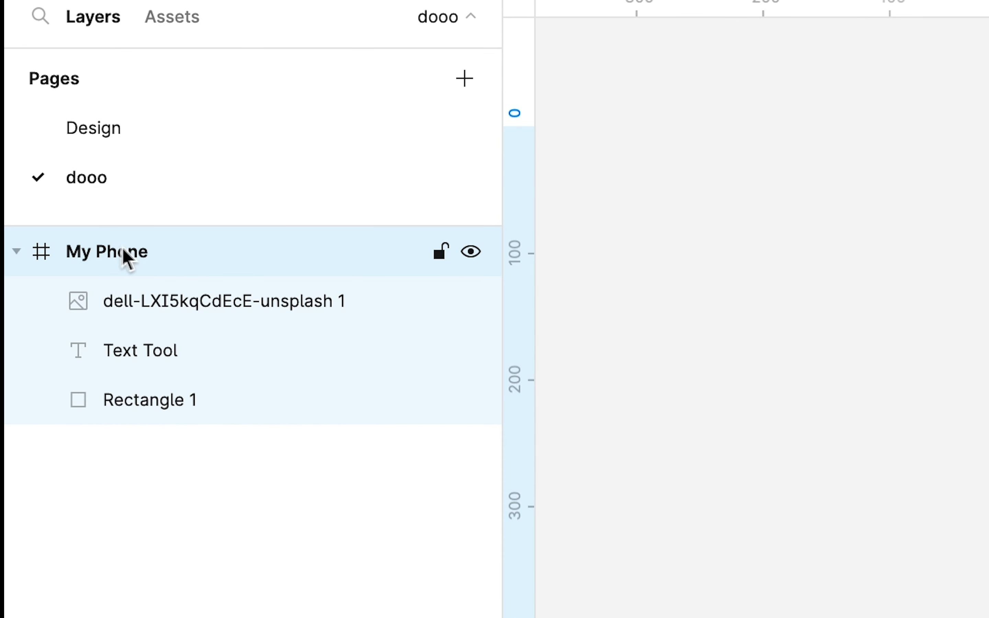
Collapse and re-expand the My Phone layers, and move the Text Tool text to about X 147, Y 456.
left_click(18, 258)
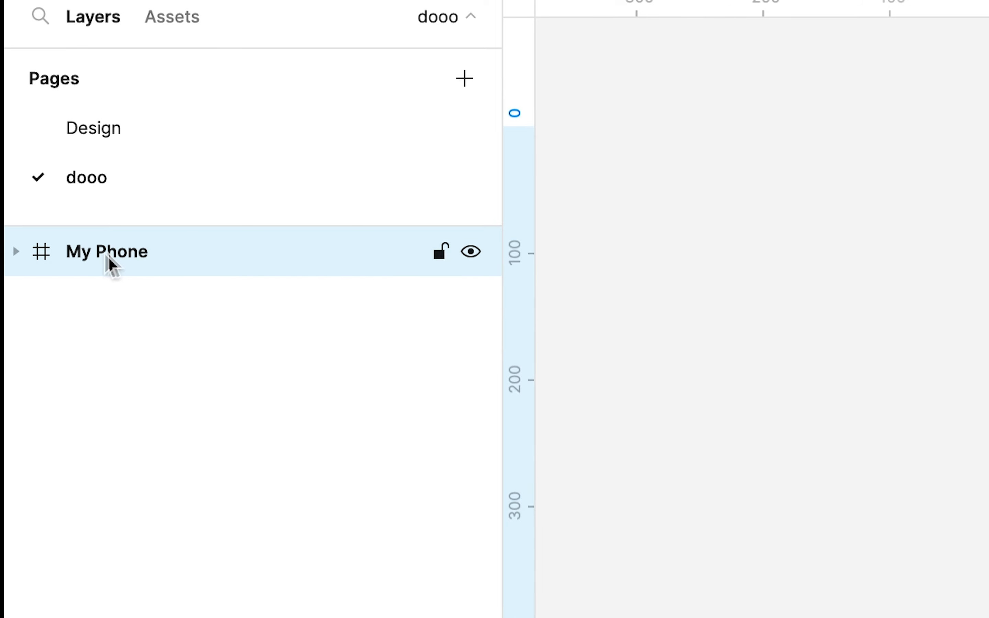
left_click(17, 252)
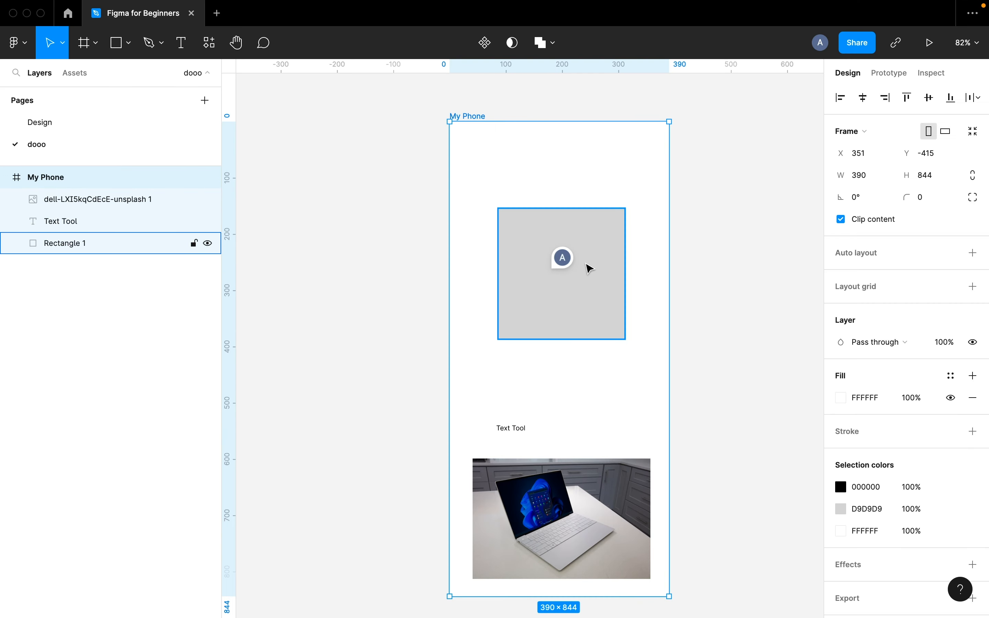
left_click(113, 241)
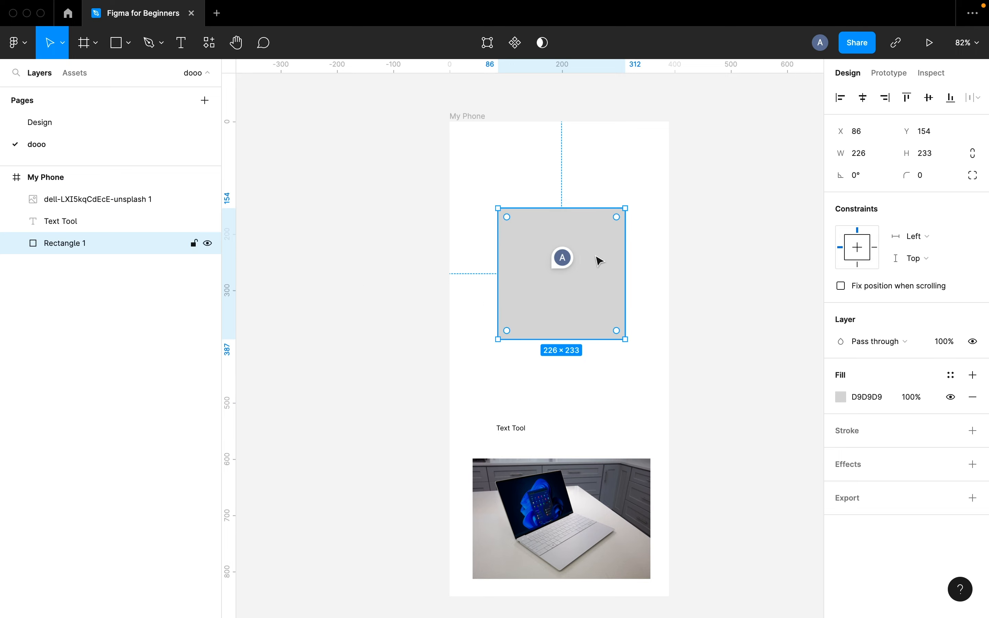
left_click(62, 227)
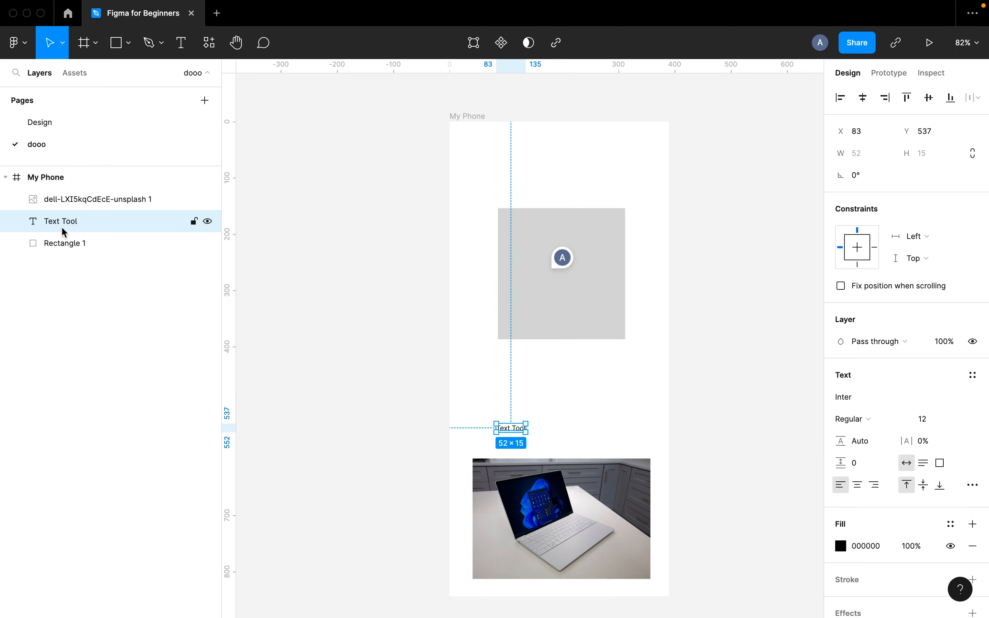
left_click_drag(517, 429, 558, 385)
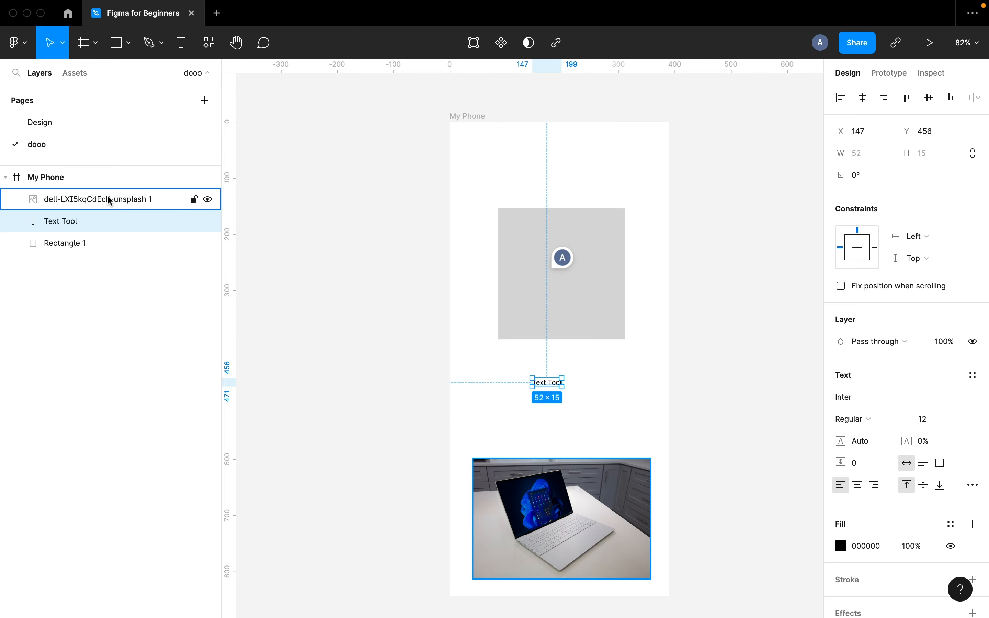
Rename the laptop image layer as "computer".
left_click(107, 199)
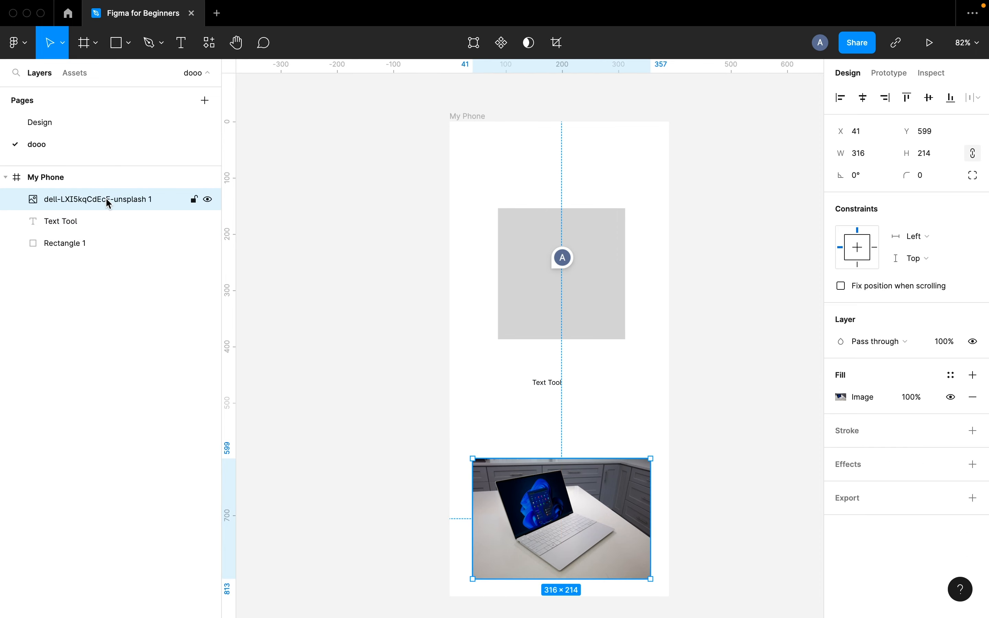
double_click(85, 200)
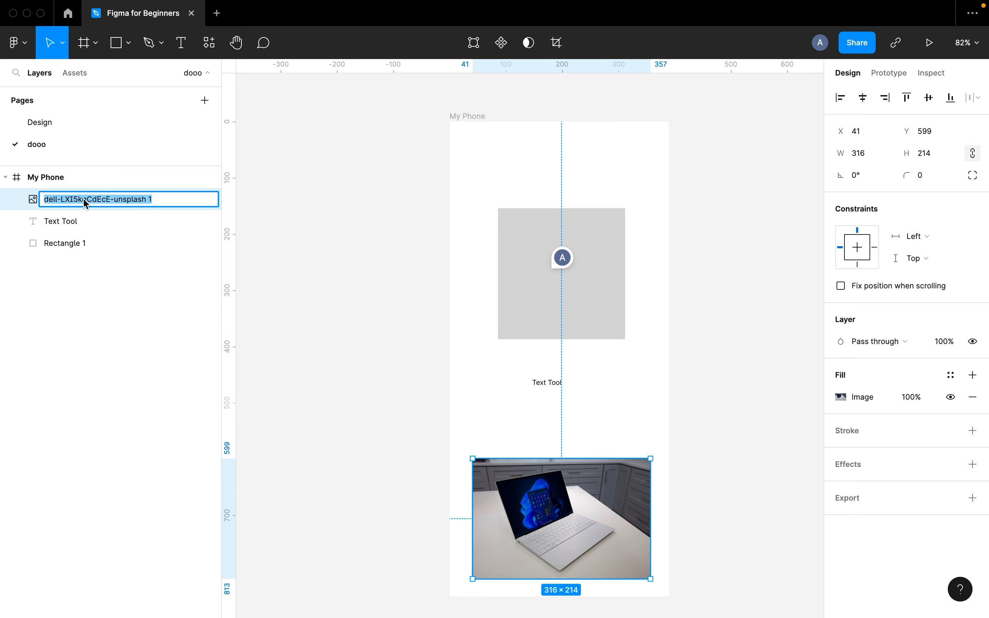
type("comp")
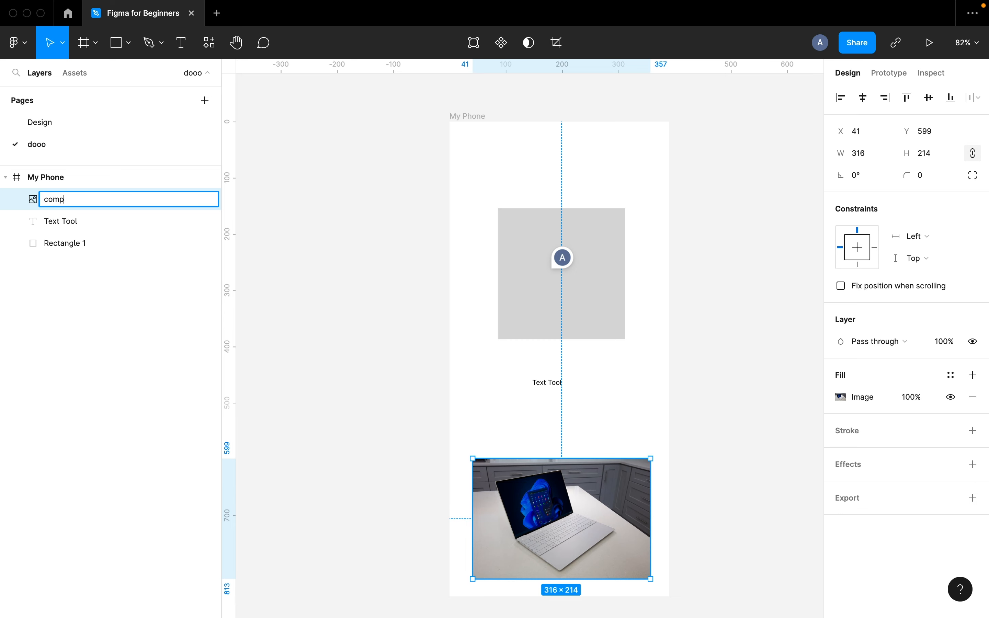
type("uter")
key("Return")
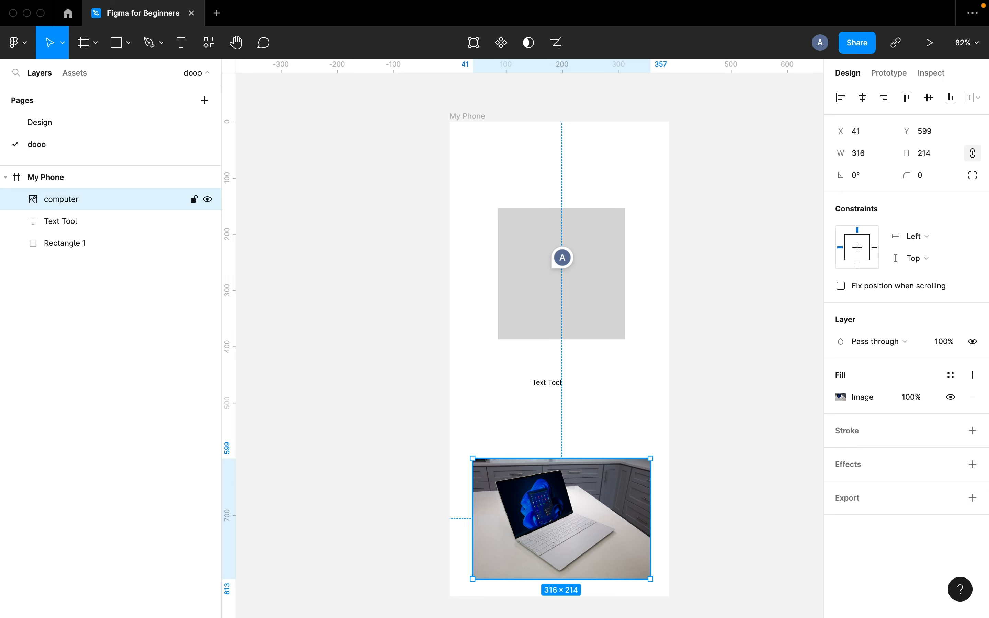
Rename the Rectangle 1 layer as "Grey Rectangle".
left_click(64, 249)
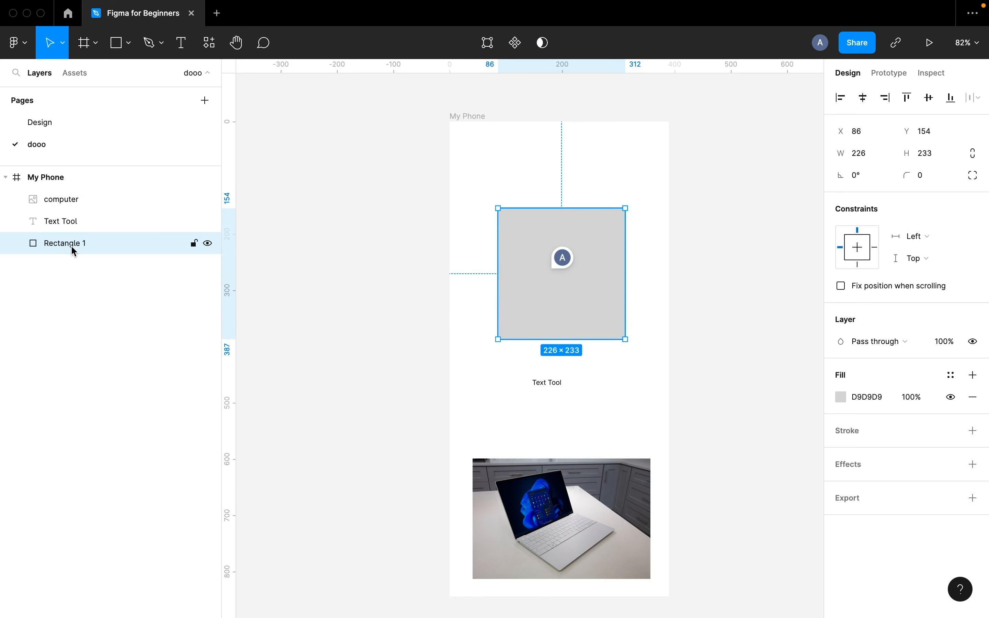
double_click(74, 249)
type("Gre")
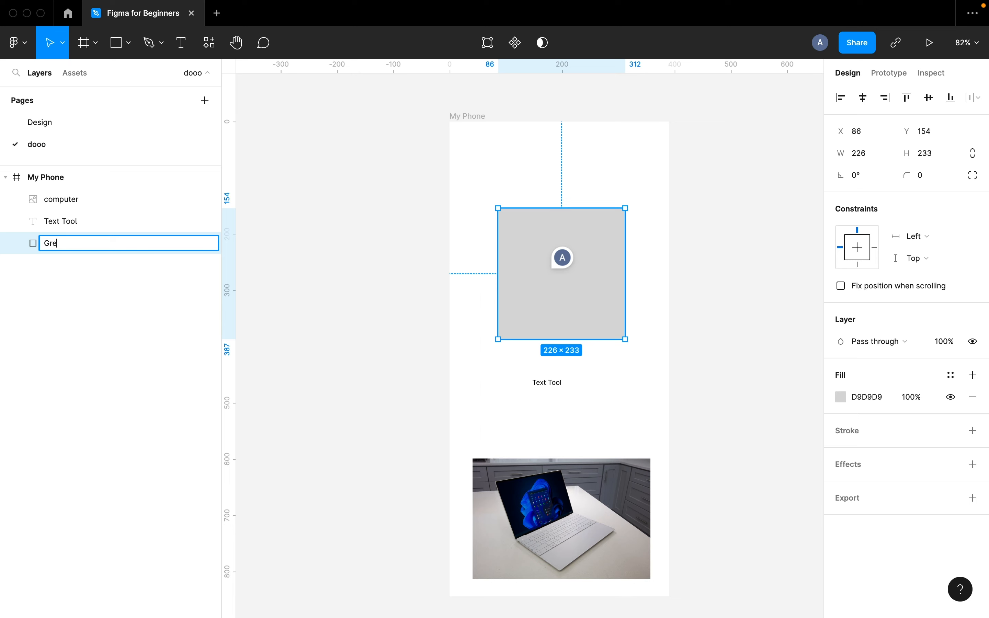
type("y Rectangle")
key("Return")
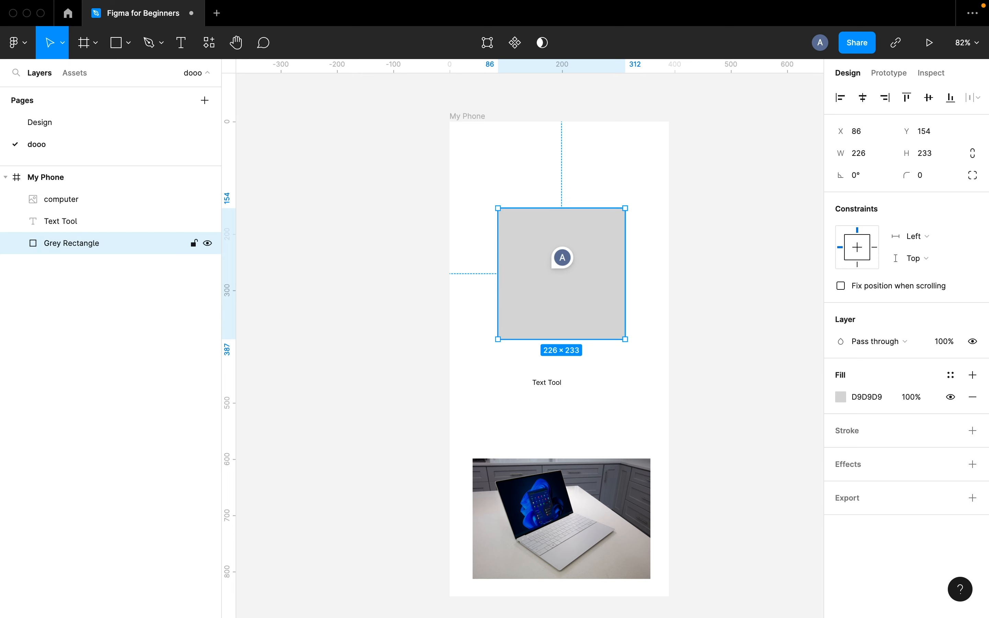
Reorder the My Phone layers so Grey Rectangle is at the front, Text Tool in the middle and computer at the back.
left_click(86, 199)
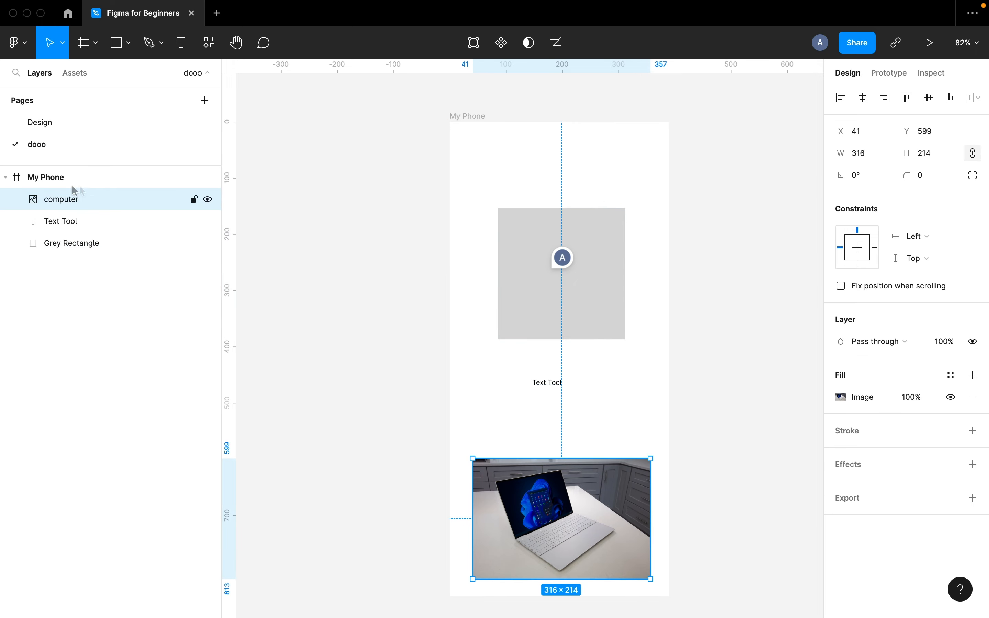
left_click(90, 244)
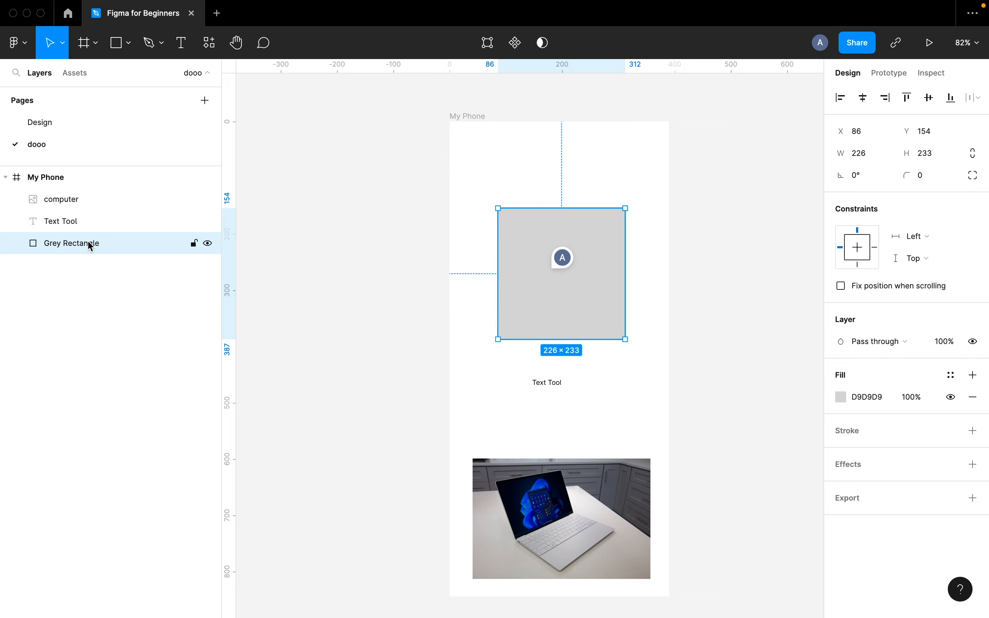
mouse_move(105, 249)
left_mouse_down()
mouse_move(97, 195)
mouse_move(94, 252)
left_mouse_up()
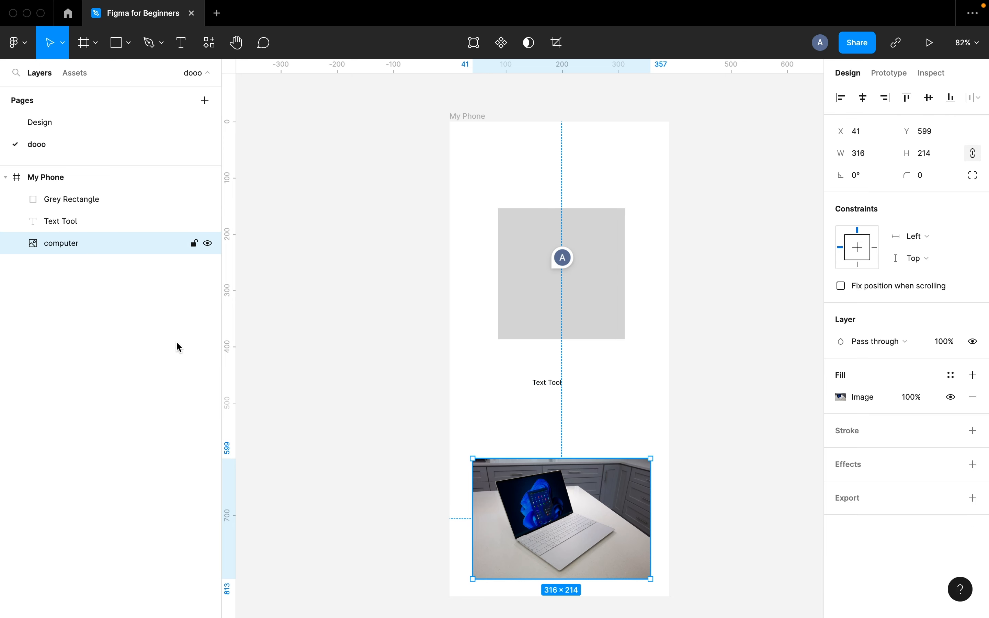
Move the grey rectangle down over the laptop image, to about X 86, Y 548.
left_click(550, 334)
left_click_drag(532, 327, 546, 397)
left_click_drag(547, 482, 546, 548)
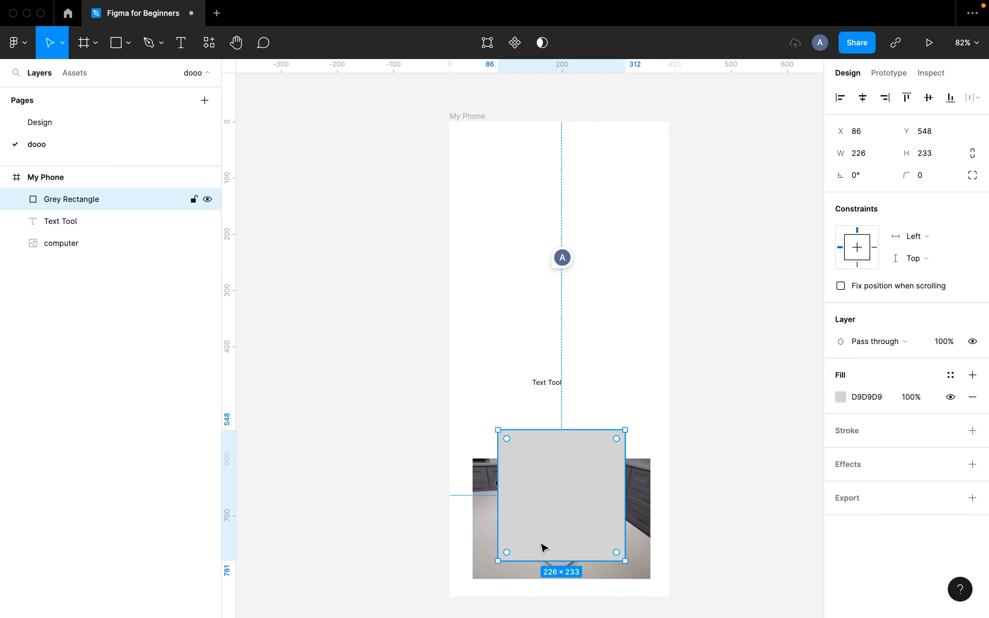
Move the Text Tool text onto the middle of the grey rectangle, at about X 173, Y 665.
scroll(544, 547, "down", 5)
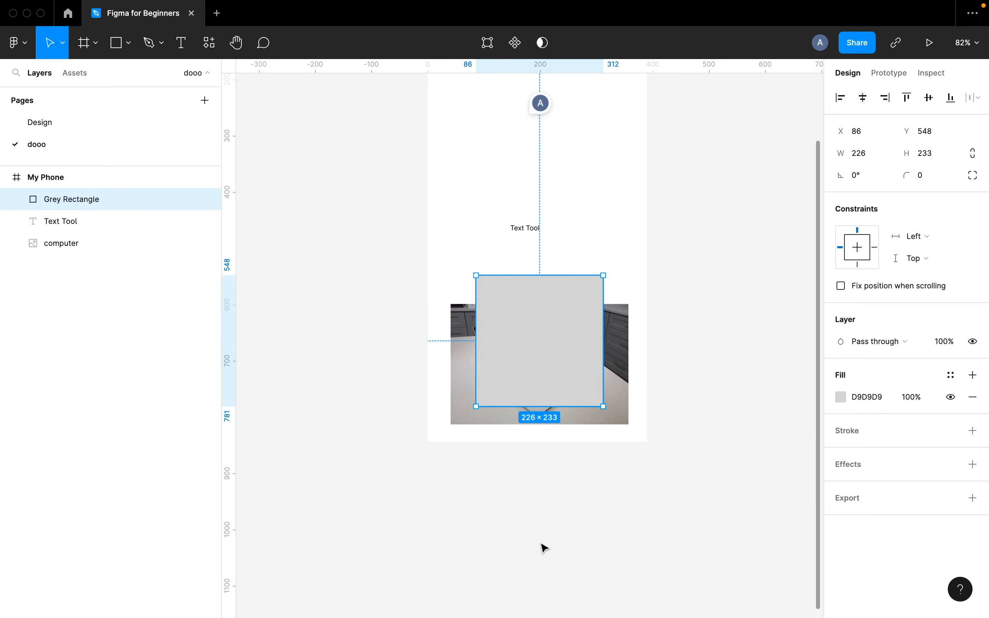
left_click(530, 229)
left_click_drag(529, 232, 543, 348)
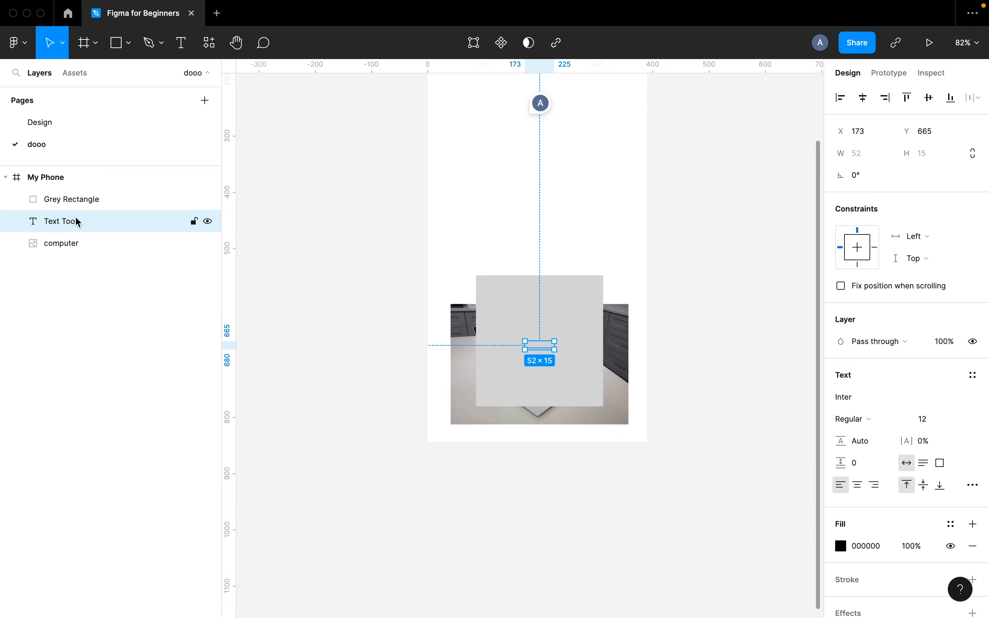
Bring the Text Tool layer in front of the Grey Rectangle layer.
left_click(96, 200)
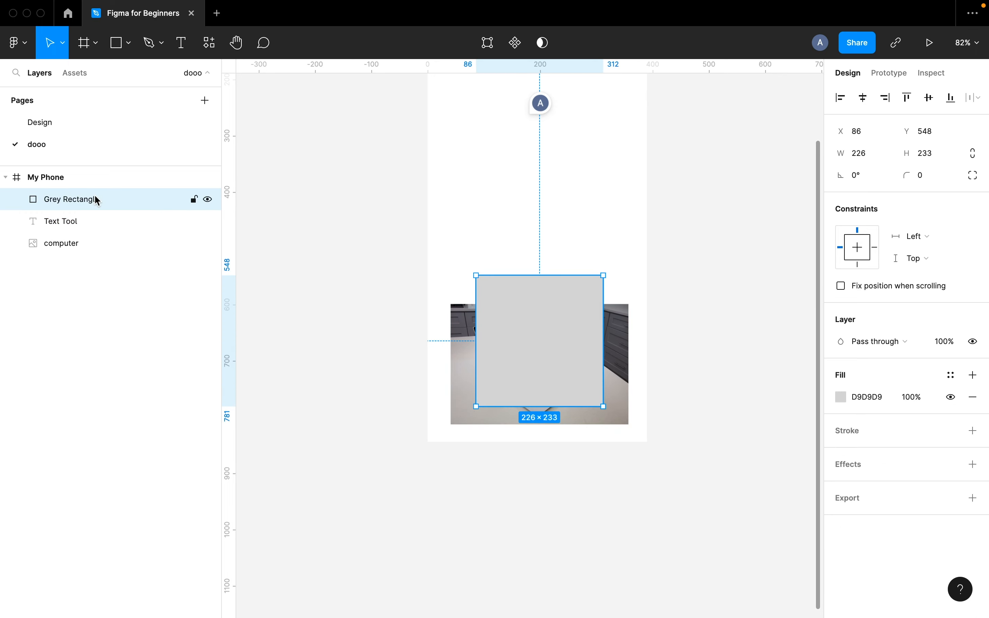
left_click(77, 229)
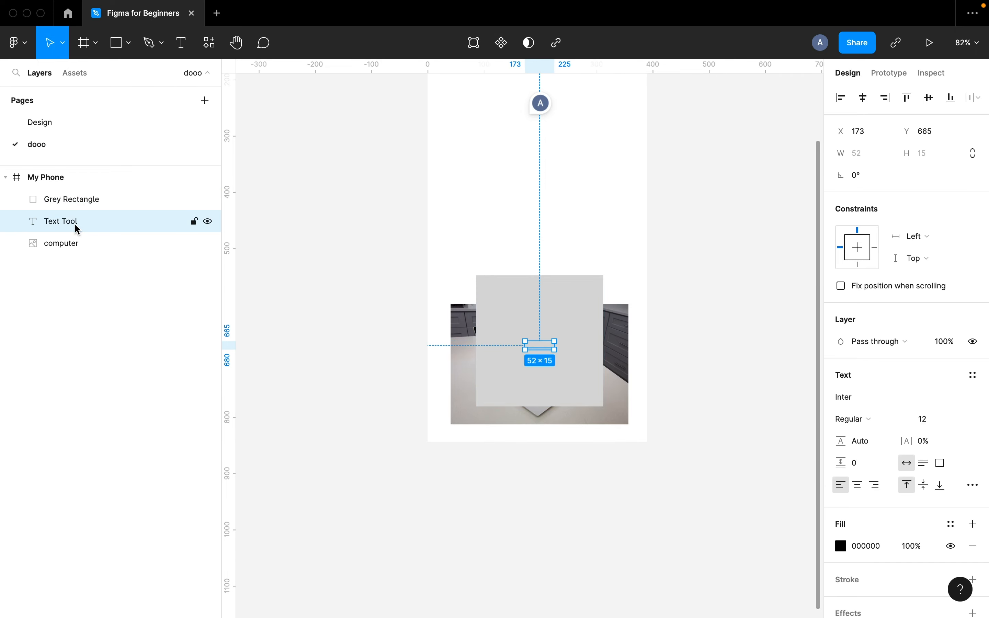
left_click_drag(75, 225, 75, 194)
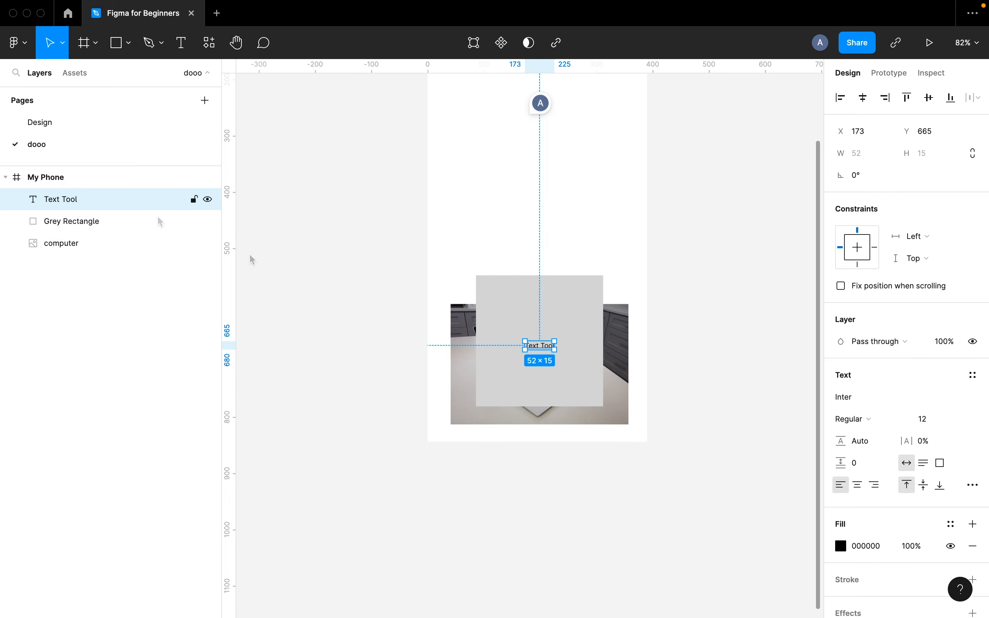
Bring the computer layer in front of the Text Tool and Grey Rectangle layers.
scroll(507, 368, "up", 5)
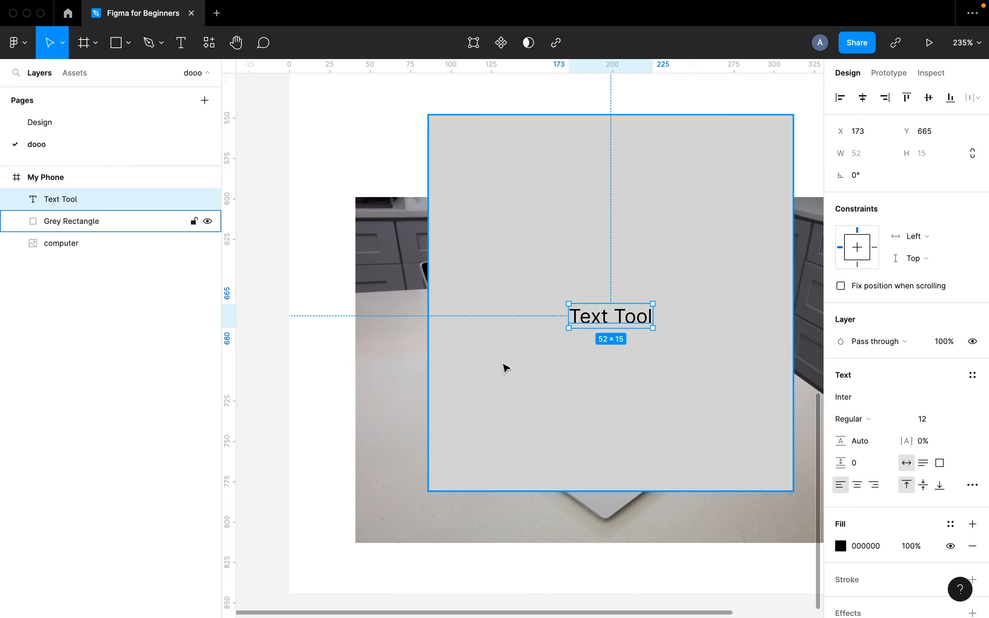
left_click(84, 243)
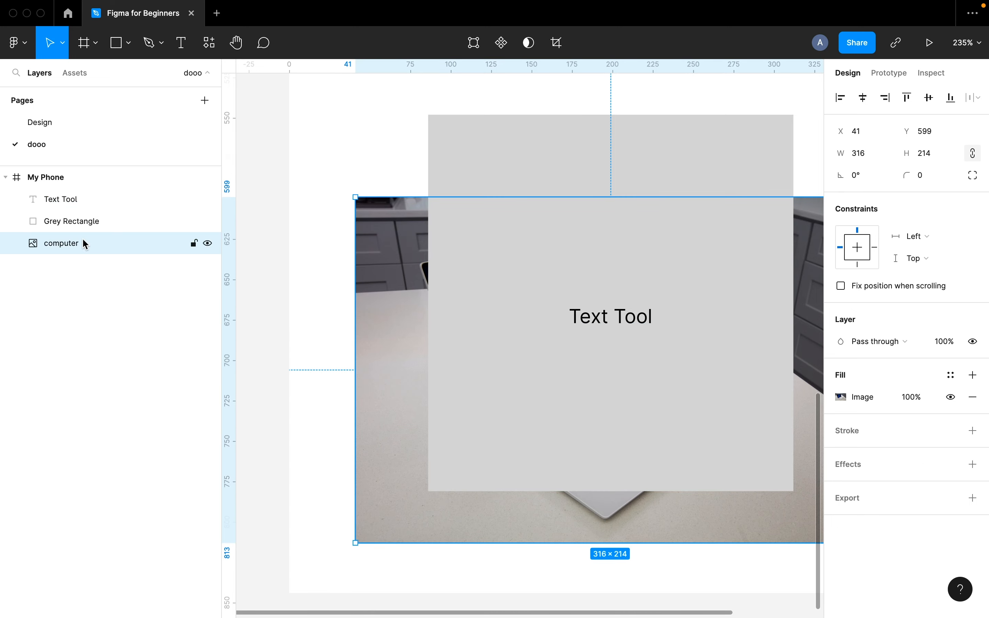
left_click_drag(108, 249, 91, 196)
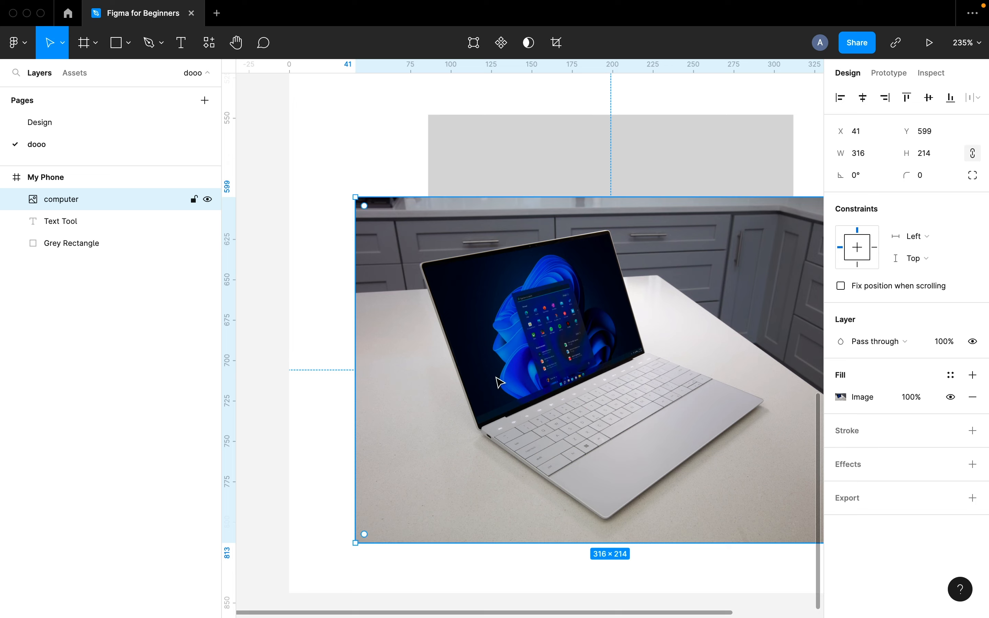
Move the laptop image up above the grey rectangle, centred in the phone frame at X 41, Y 234.
scroll(499, 382, "down", 5)
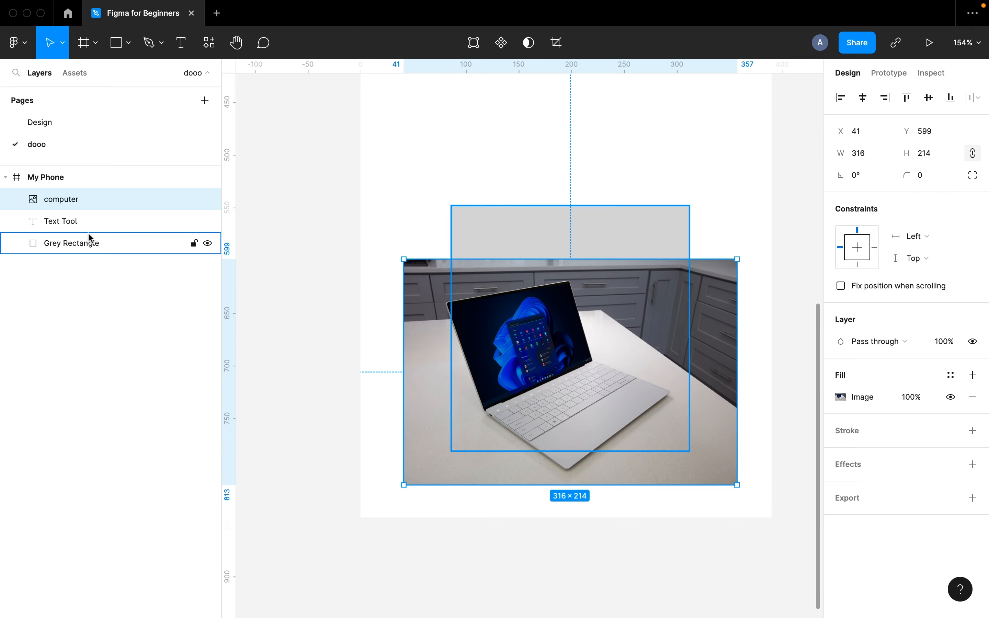
scroll(605, 409, "down", 4)
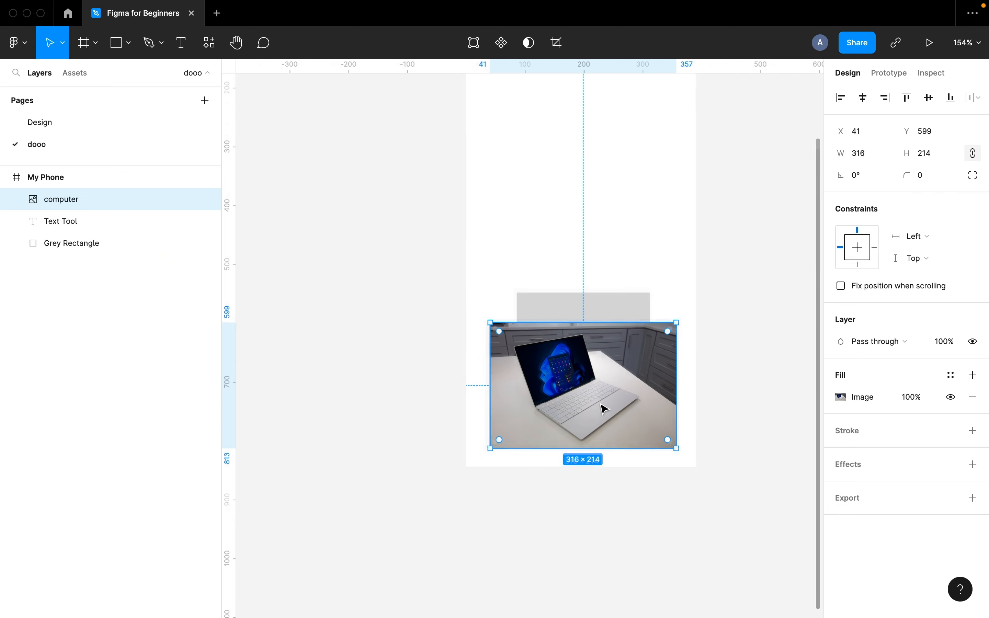
left_click_drag(598, 387, 604, 179)
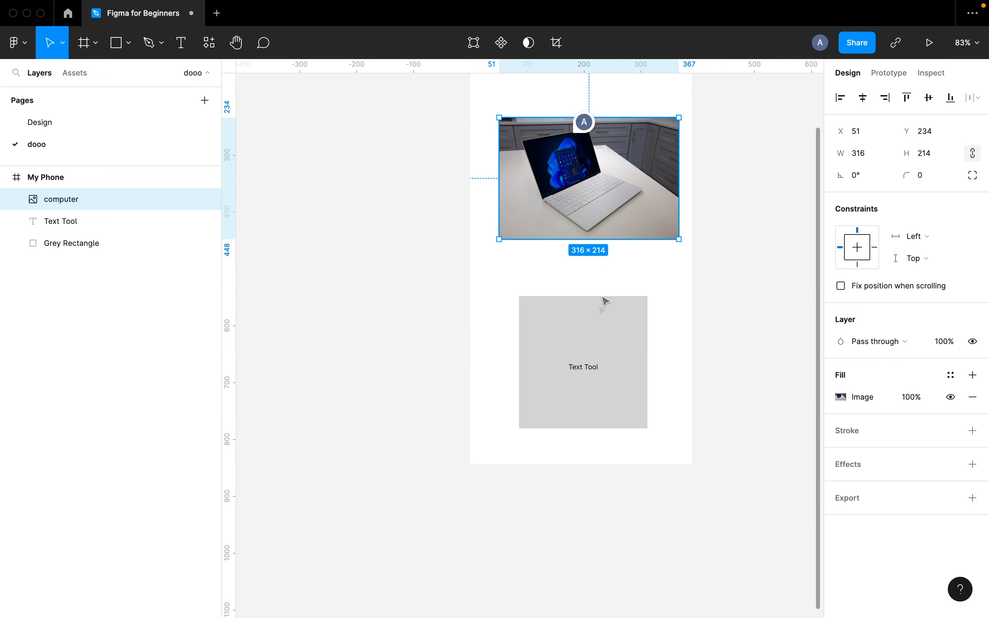
left_click(589, 189)
left_click_drag(589, 189, 583, 190)
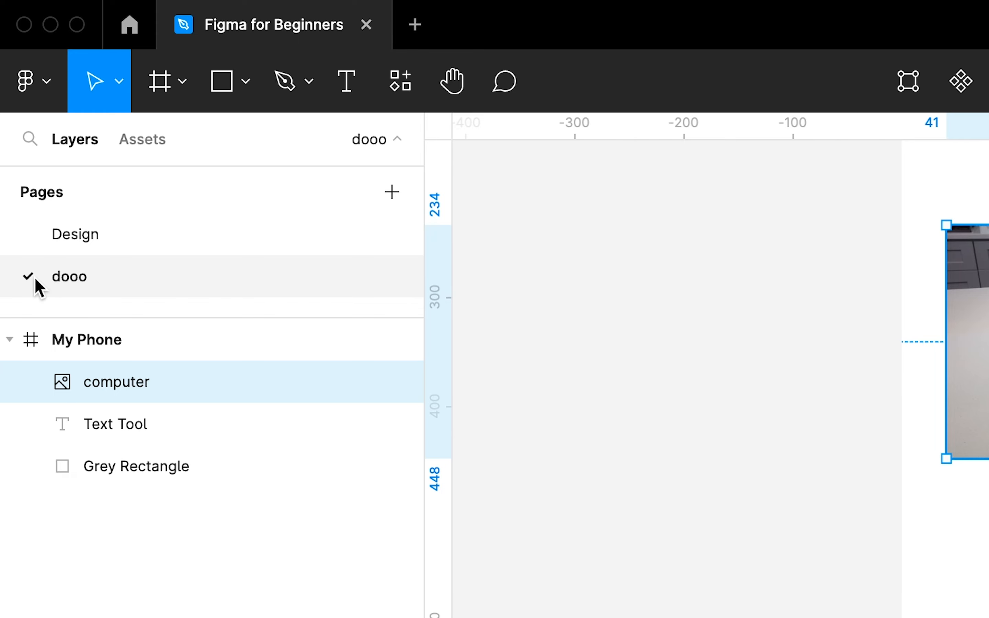
View the Design page's canvas and return to the dooo page.
left_click(78, 237)
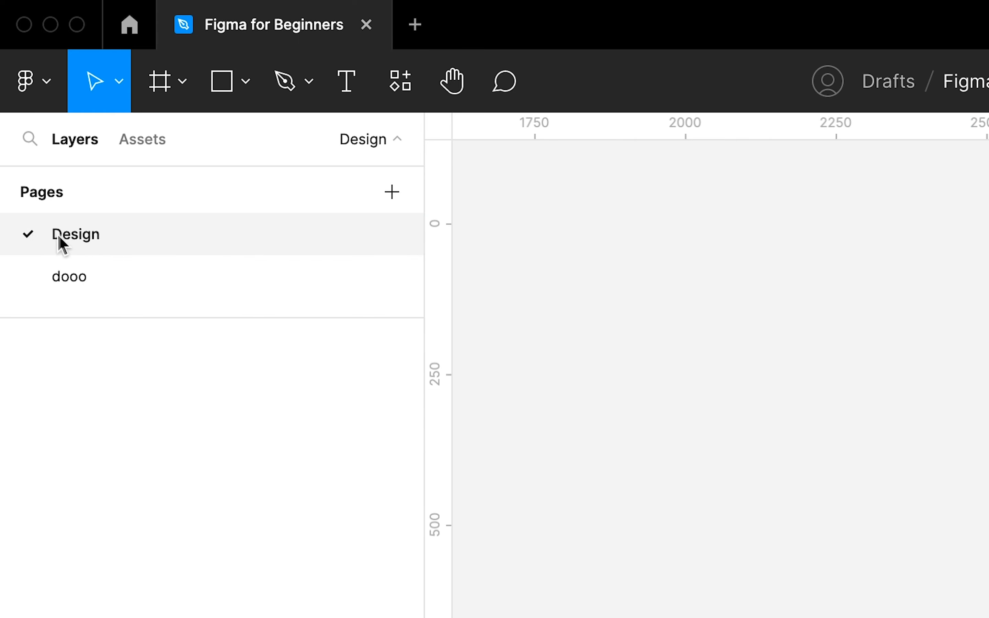
scroll(569, 414, "down", 10)
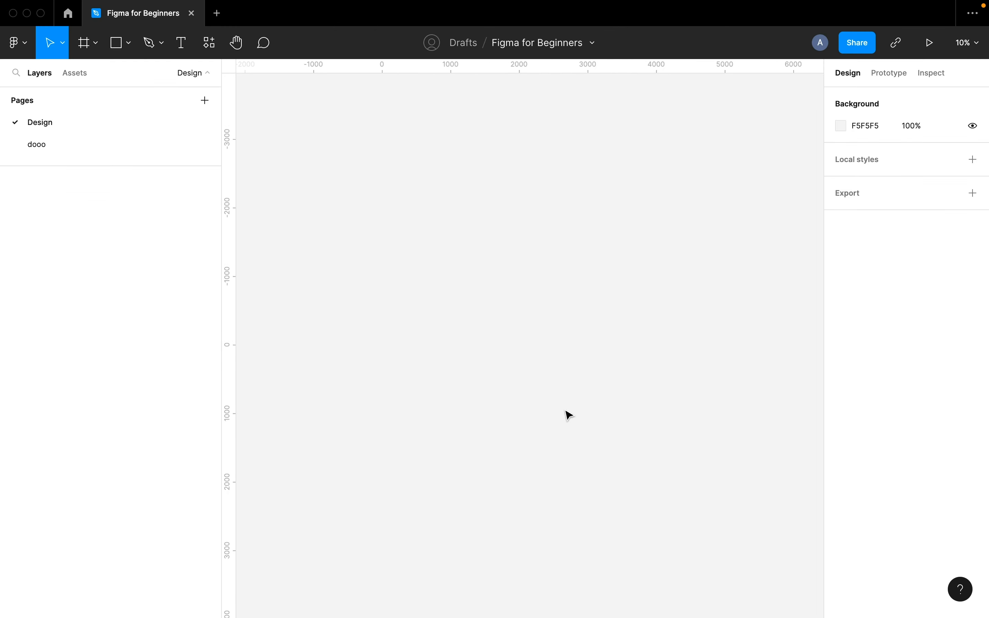
scroll(536, 347, "down", 2)
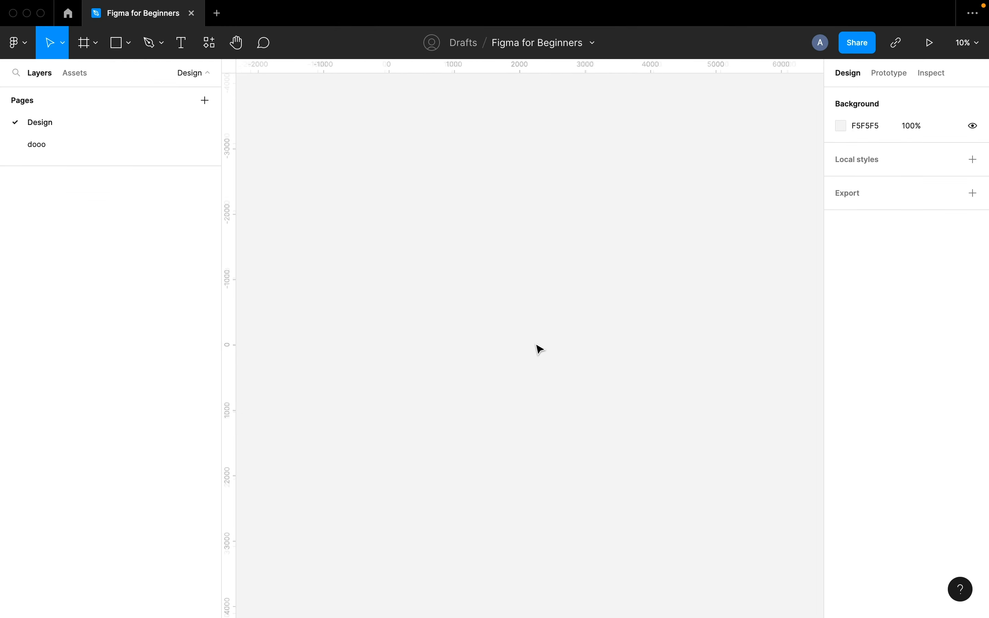
left_click(103, 148)
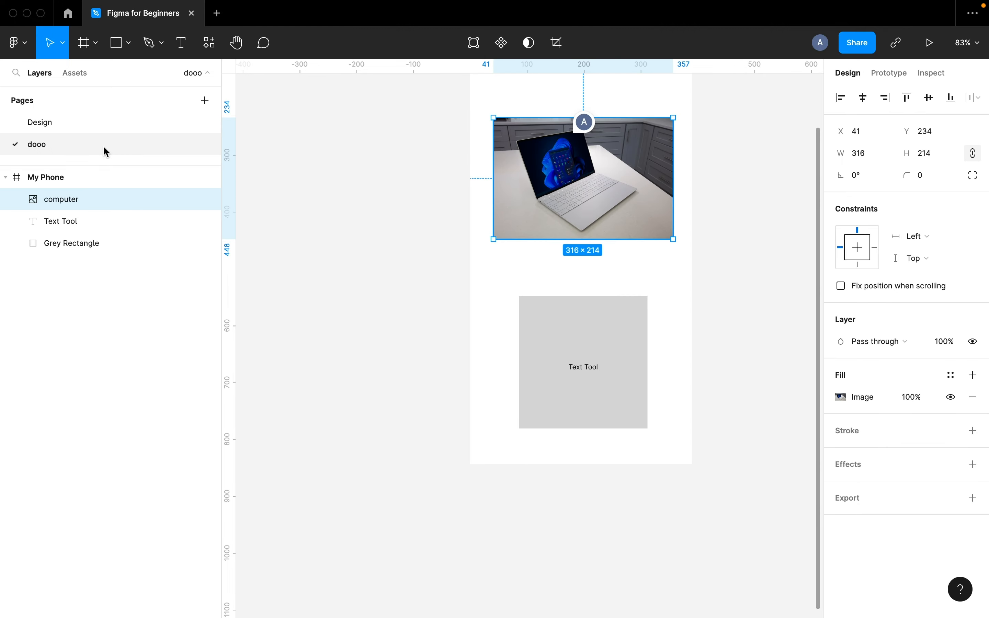
Reorder the pages so that dooo is listed above Design.
left_click_drag(57, 150, 53, 121)
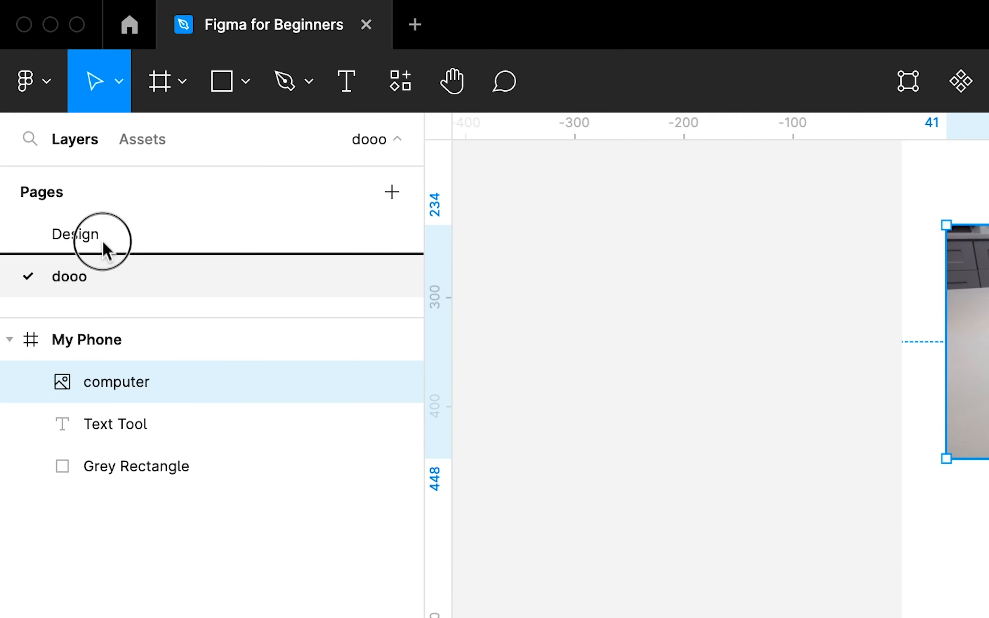
mouse_move(102, 237)
left_mouse_down()
mouse_move(102, 259)
mouse_move(107, 226)
left_mouse_up()
left_click(108, 274)
left_click_drag(108, 273, 104, 227)
left_click(105, 280)
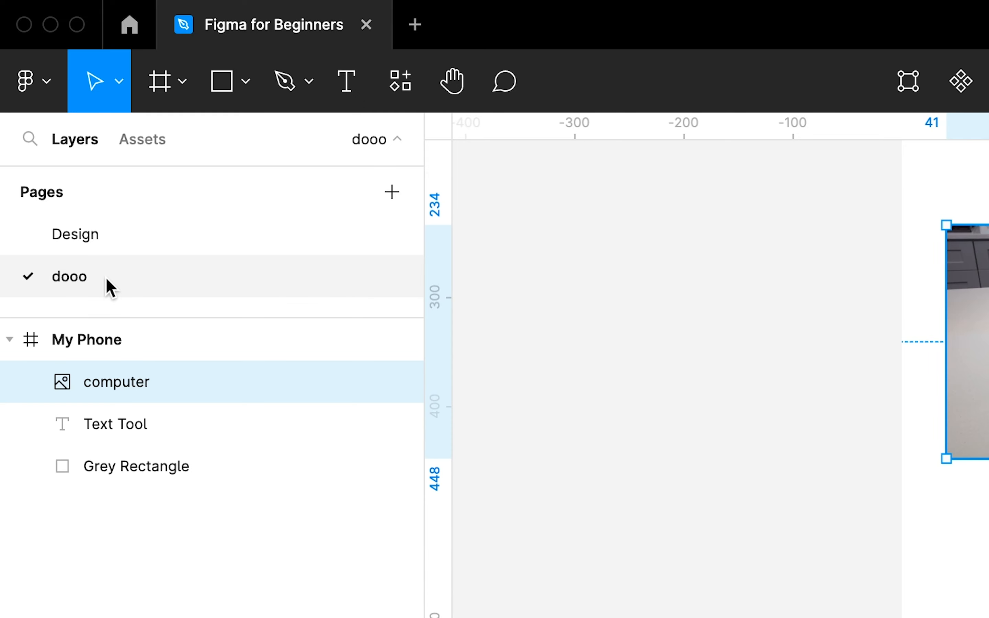
left_click_drag(114, 274, 120, 229)
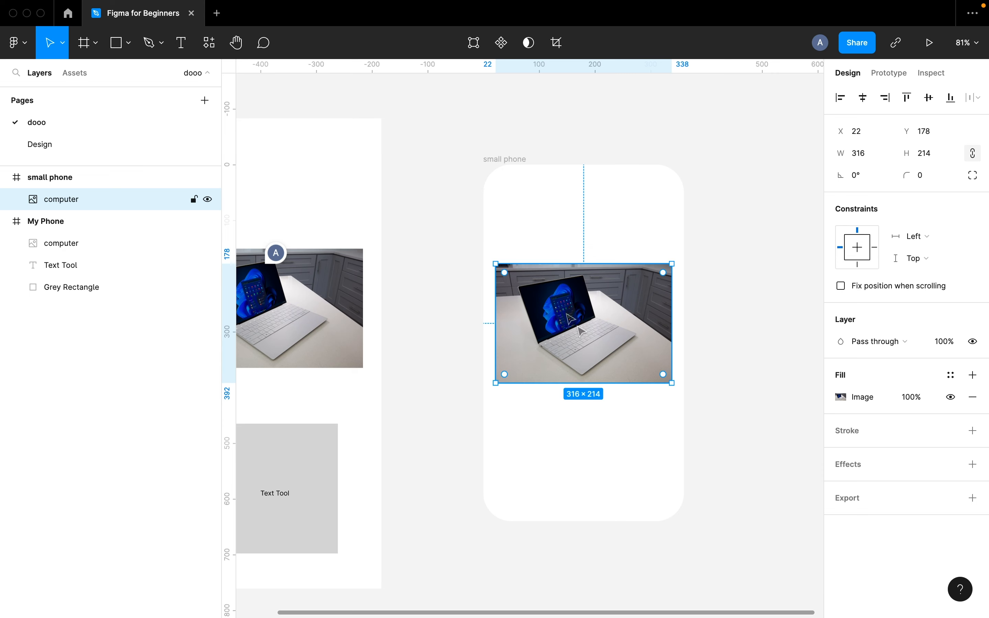
left_click(99, 45)
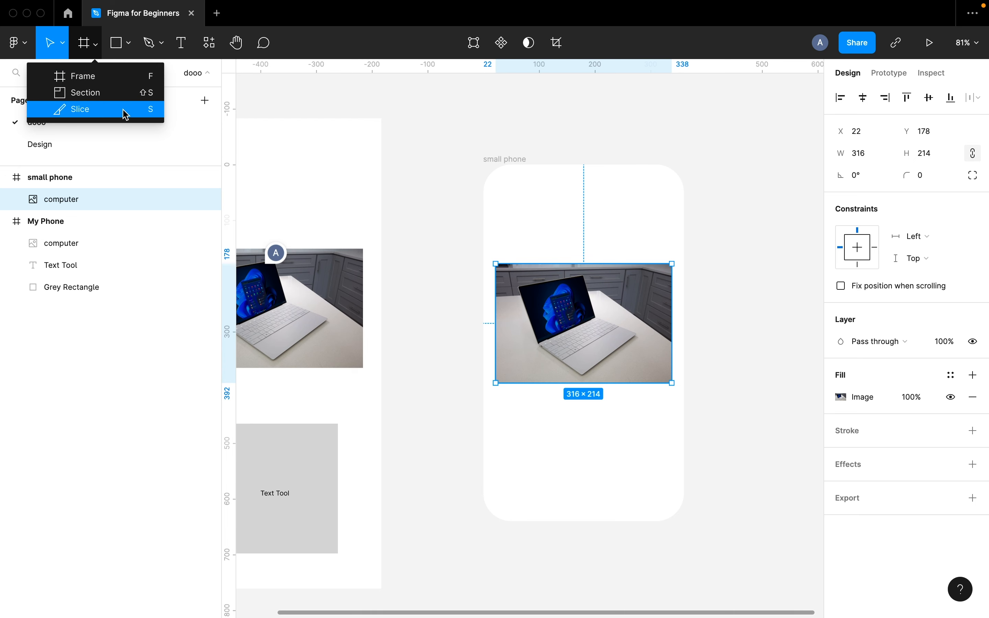
left_click(91, 94)
scroll(464, 177, "down", 5)
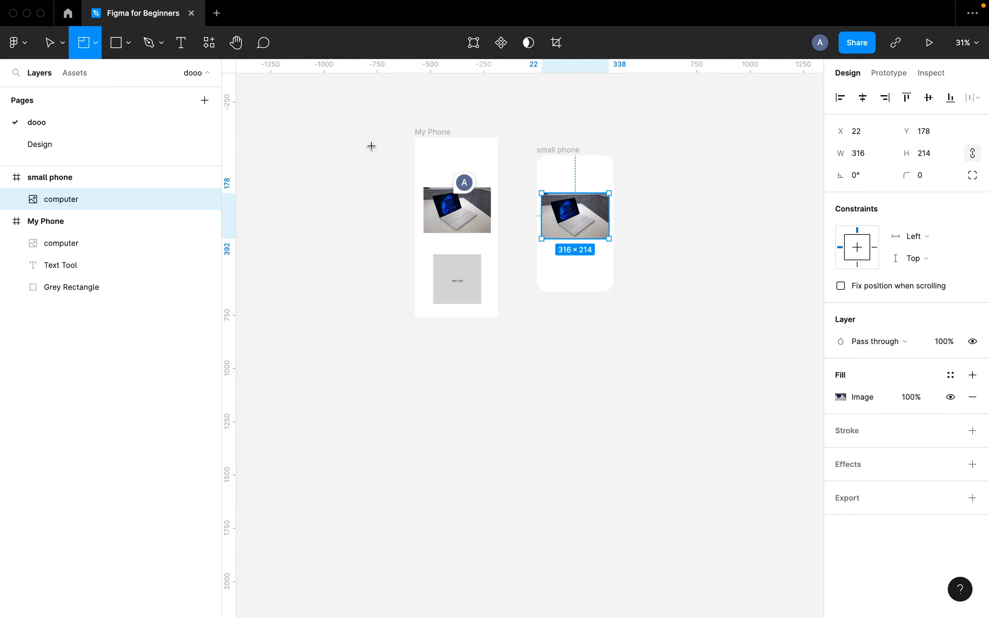
key("v")
Duplicate the My Phone frame and place the copy beyond the small phone frame, at about X 1386, Y -415.
left_click(442, 132)
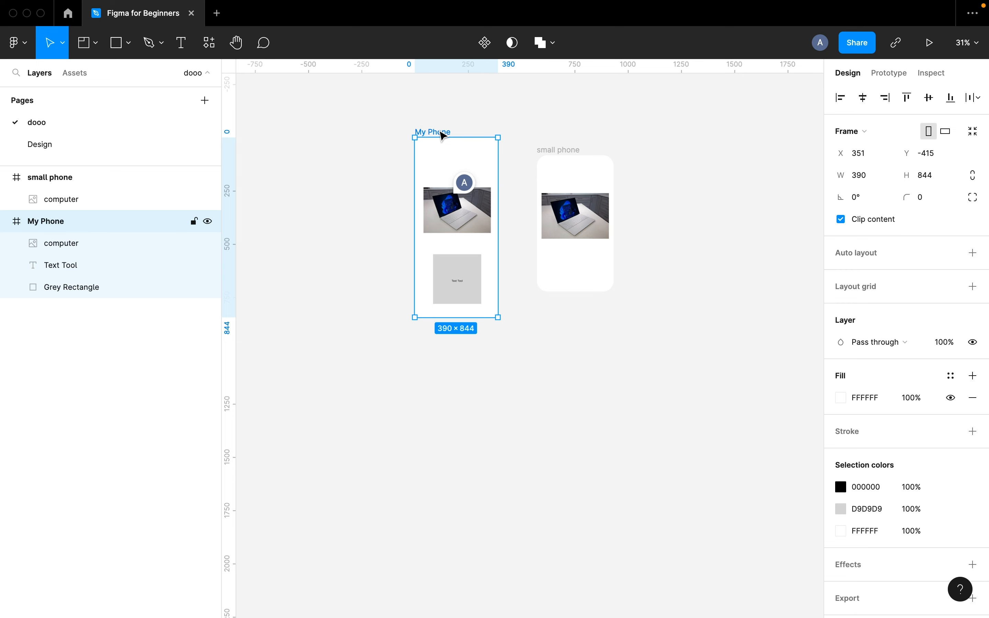
left_click(442, 134)
left_click_drag(442, 135, 445, 135)
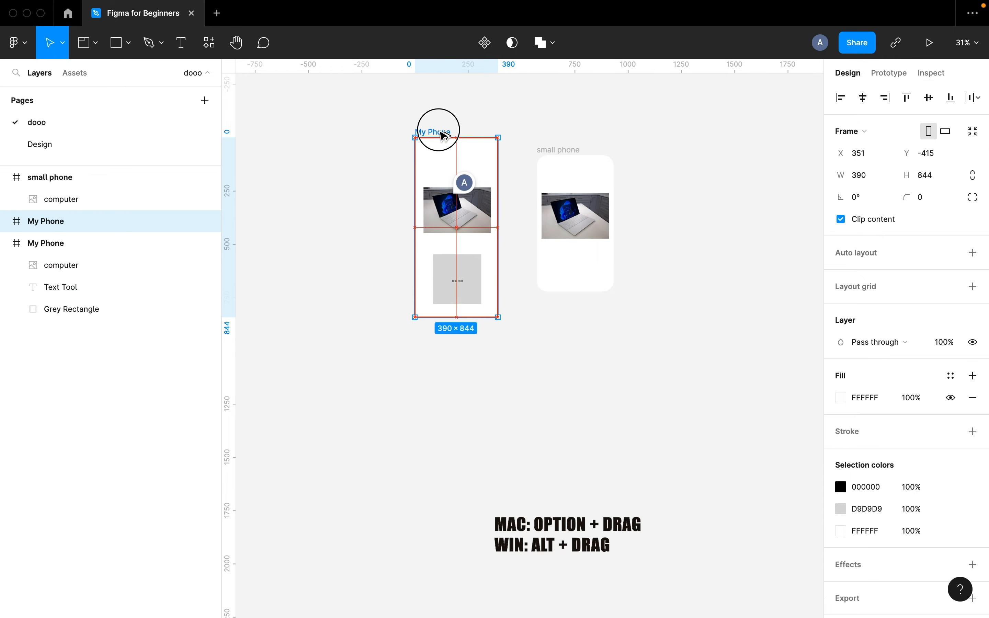
left_click_drag(444, 135, 661, 131)
scroll(732, 169, "right", 2)
scroll(732, 169, "up", 1)
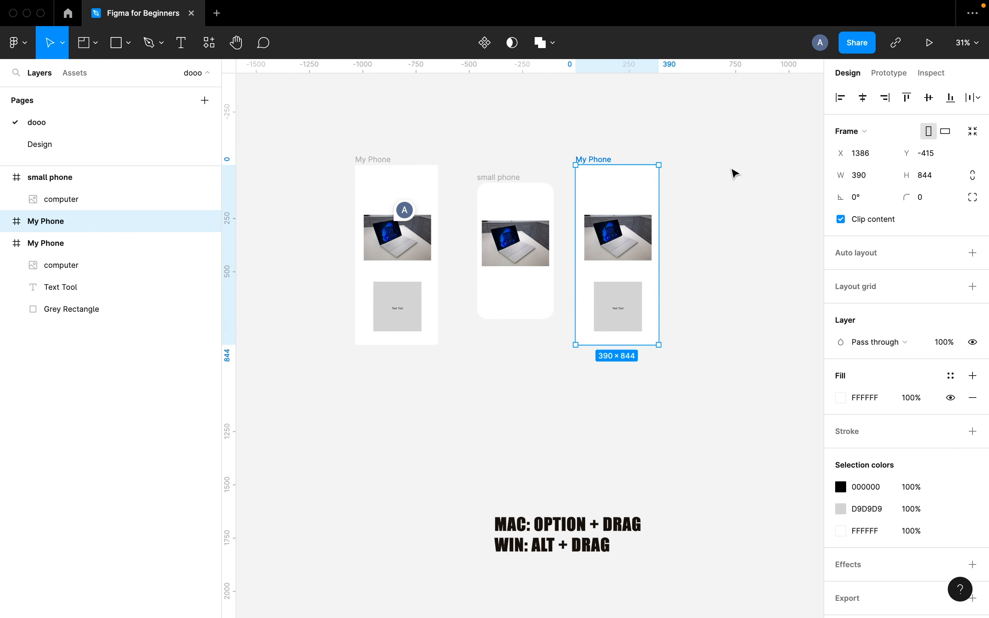
Duplicate the copied My Phone frame twice more at the same spacing, at X 2421 and X 3456.
key("super+d")
scroll(731, 167, "right", 2)
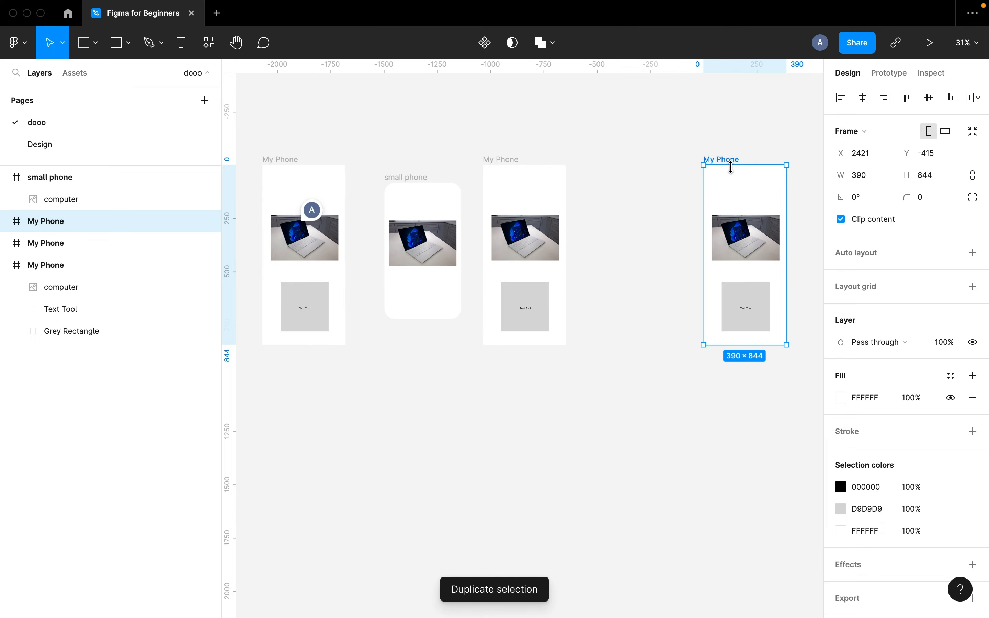
scroll(634, 176, "down", 3)
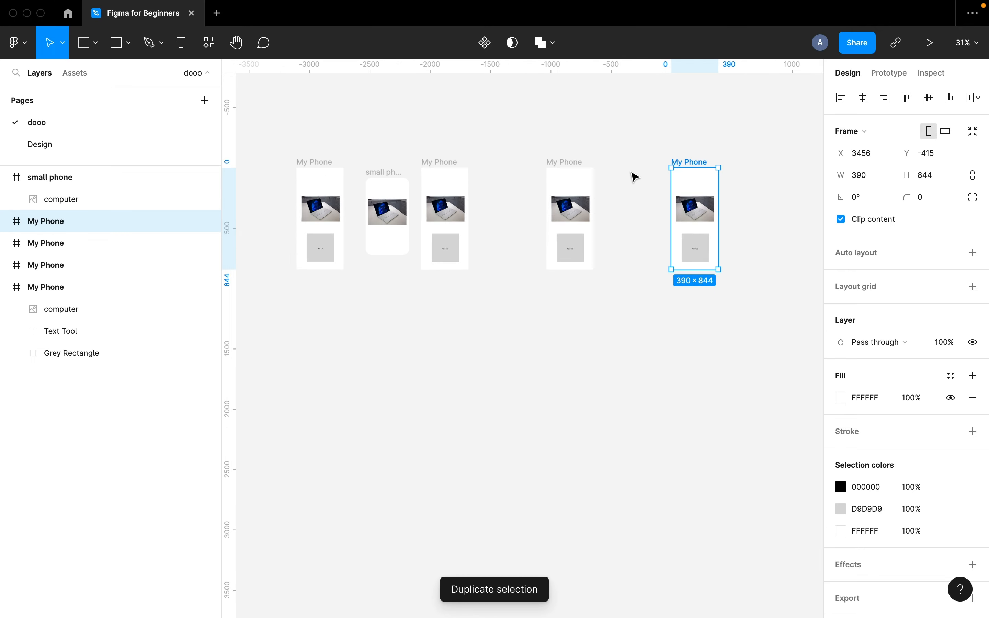
Move the last two My Phone frames closer to the others, spacing them evenly along the row.
left_click(567, 167)
left_click_drag(568, 167, 508, 169)
left_click_drag(694, 163, 584, 168)
left_click(660, 128)
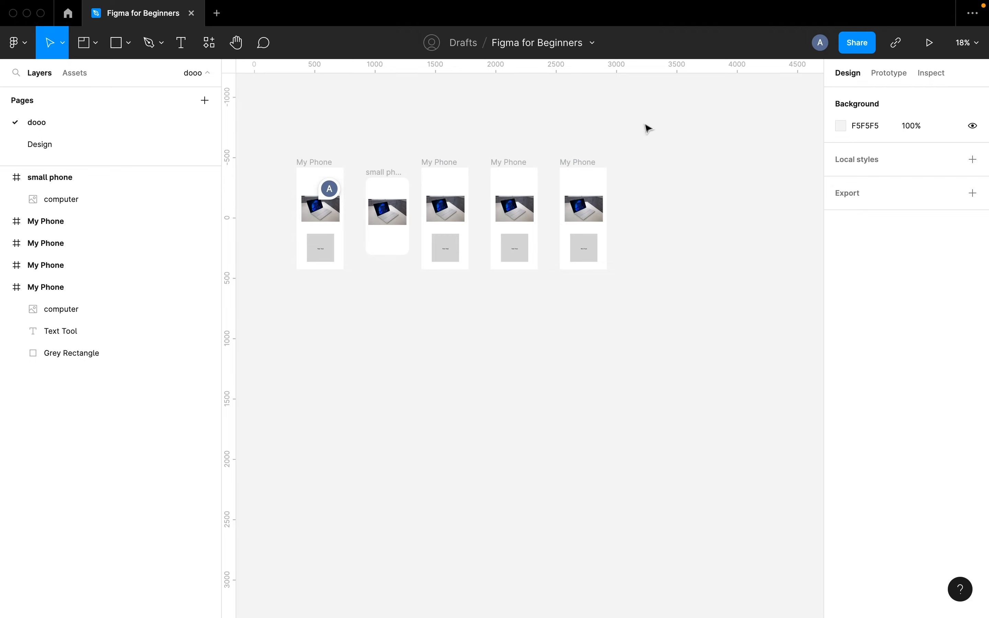
Duplicate all five phone frames together and place the copies as a second row directly below, at about Y 1070.
left_click_drag(626, 132, 270, 316)
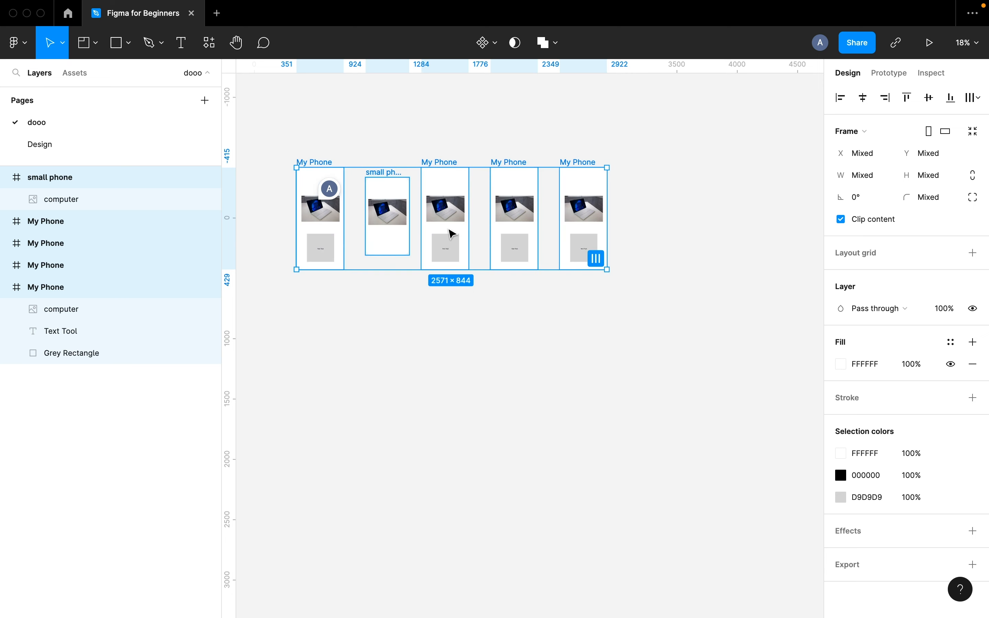
key("super+d")
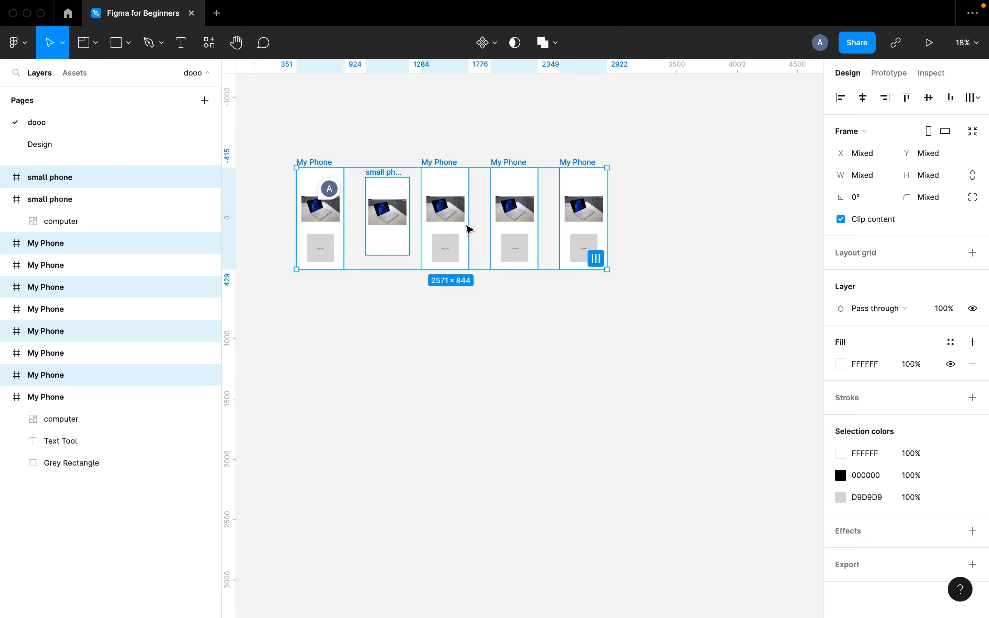
left_click(470, 229)
left_click_drag(470, 229, 470, 409)
scroll(470, 409, "down", 2)
scroll(470, 408, "left", 2)
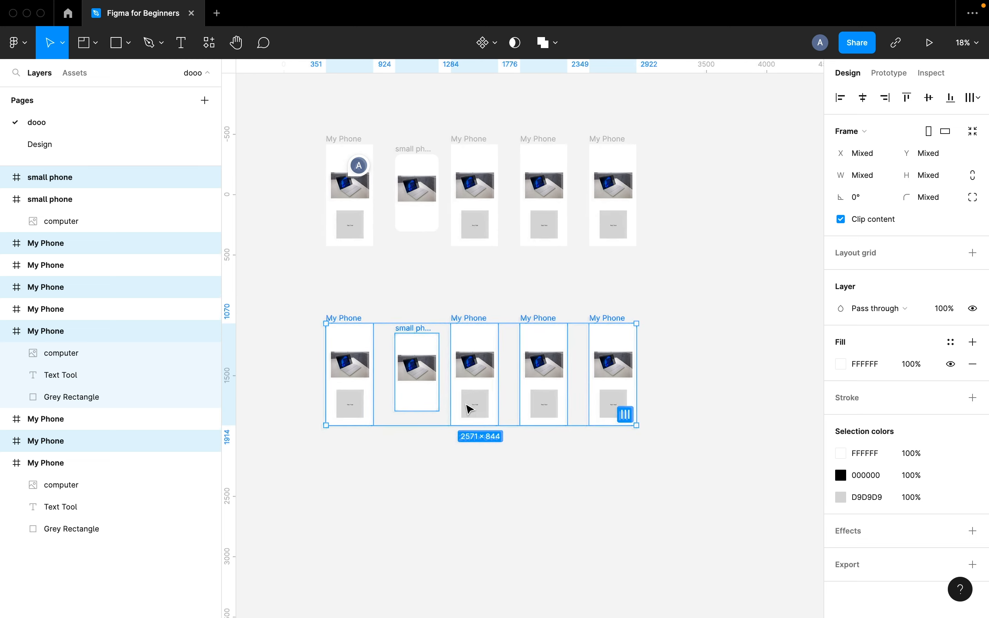
left_click(680, 313)
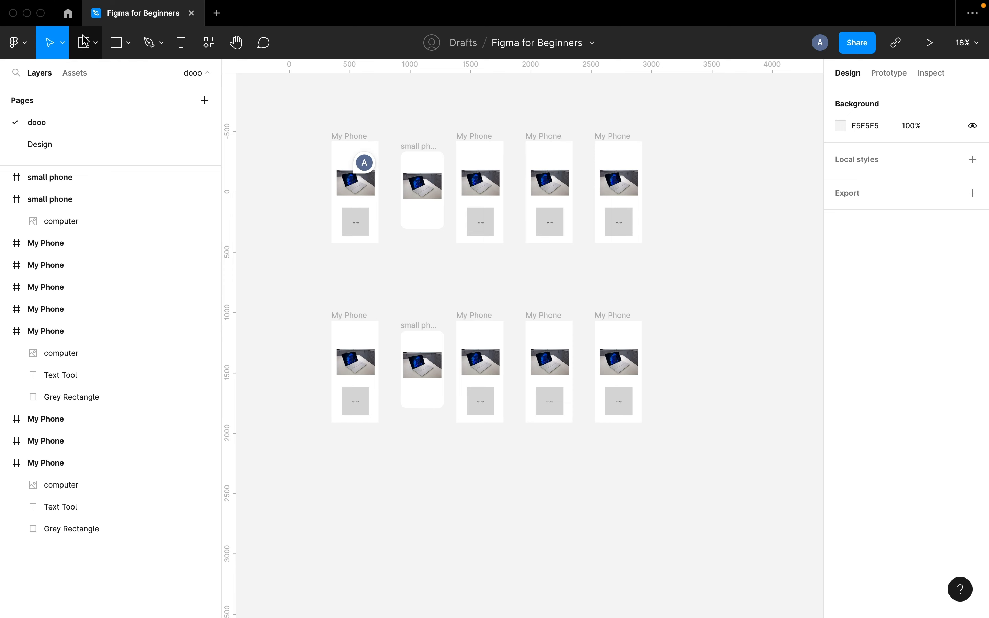
Draw a section about 3141 × 1479 around the upper row of phone frames and name it Menu.
left_click(86, 45)
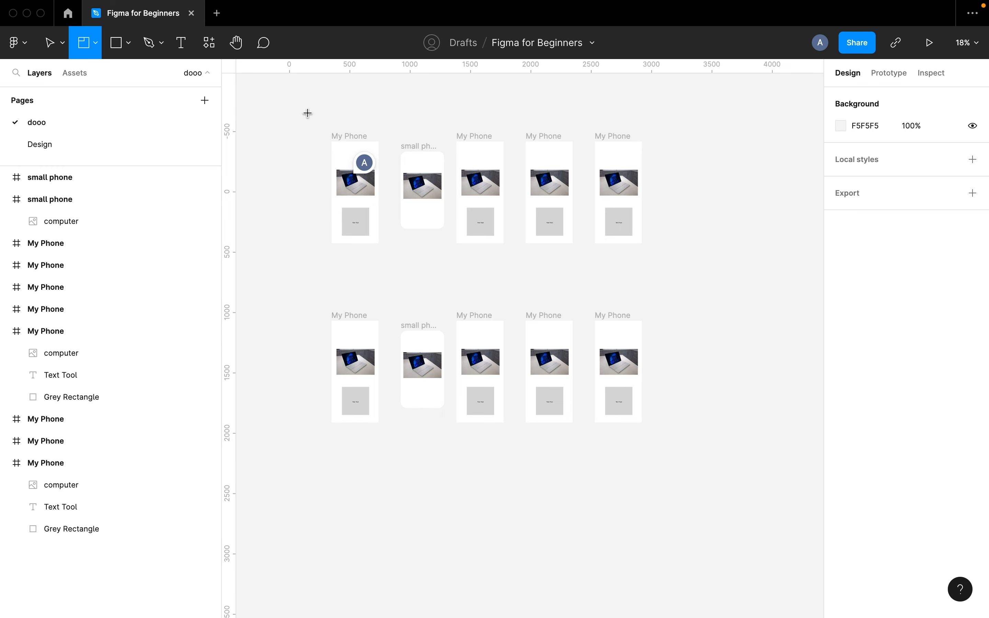
left_click_drag(308, 115, 686, 291)
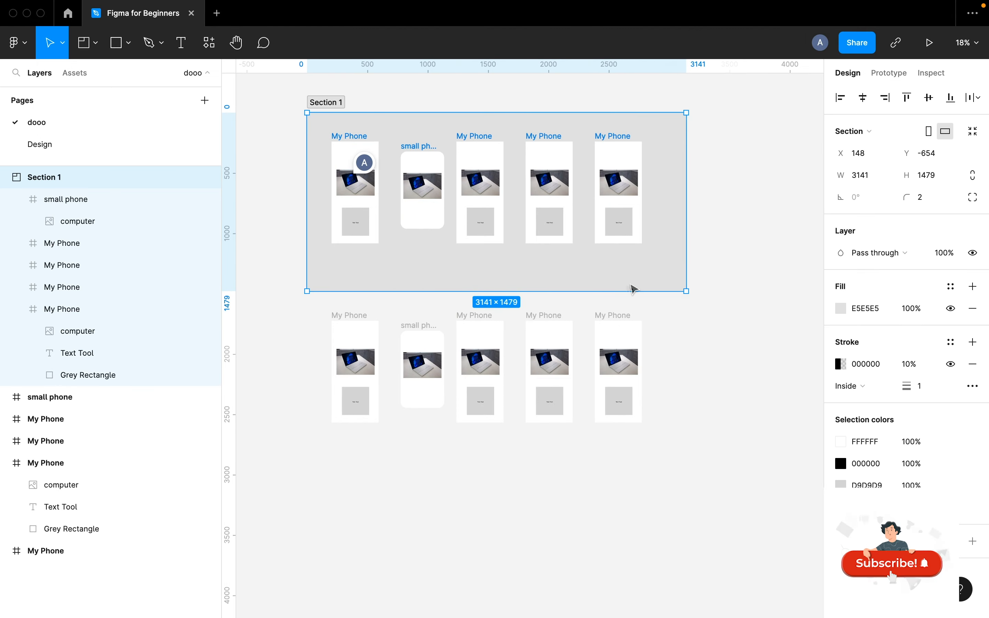
double_click(333, 104)
type("Menu")
key("Return")
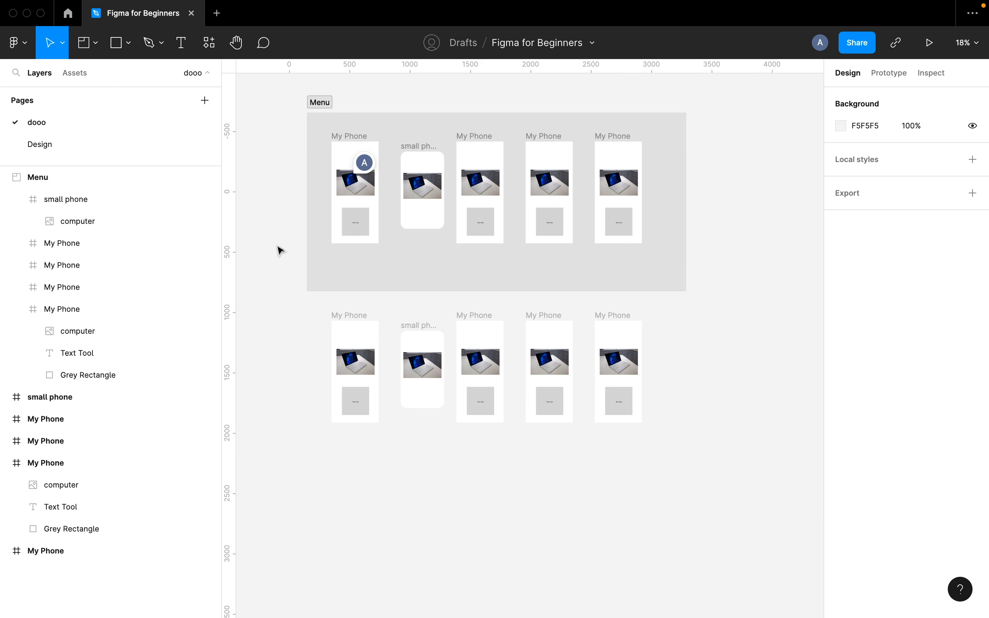
Draw a second section about 3141 × 1226 around the lower row of phone frames, matching the Menu section's width.
key("shift+p")
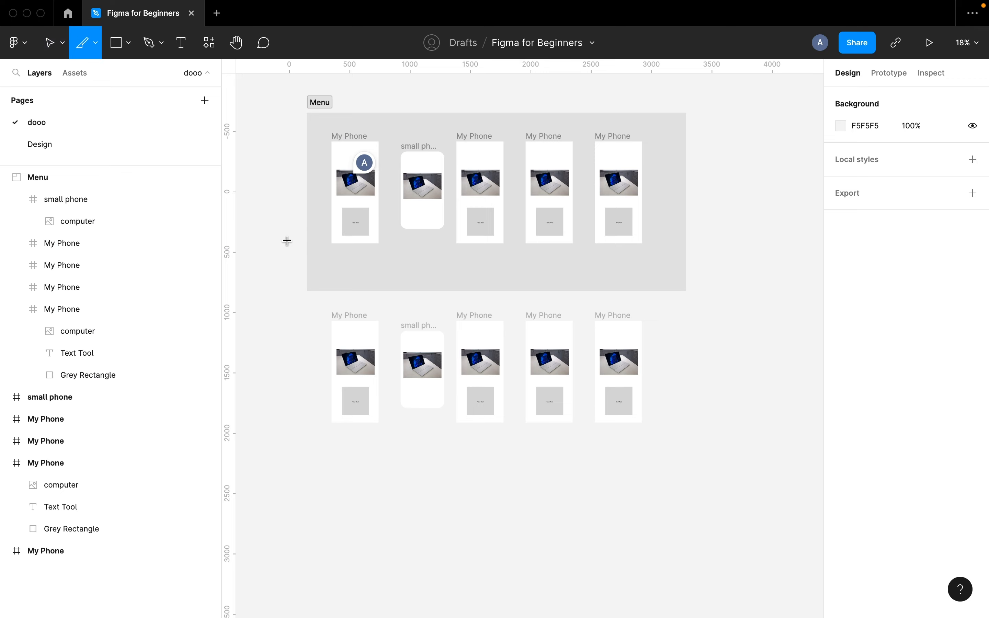
key("shift+s")
scroll(308, 303, "up", 3)
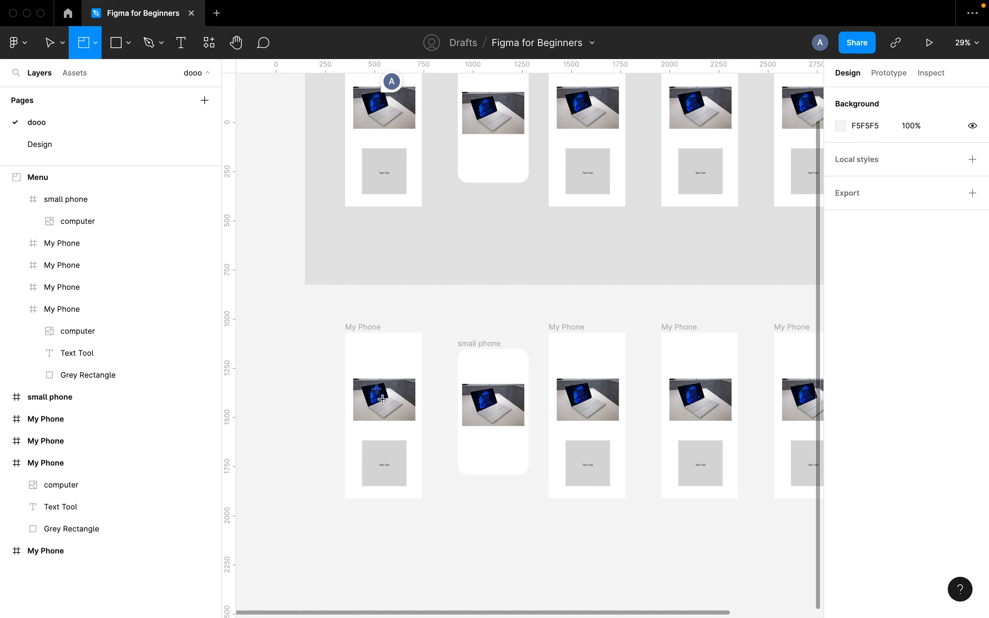
scroll(316, 318, "down", 2)
left_click_drag(308, 310, 794, 499)
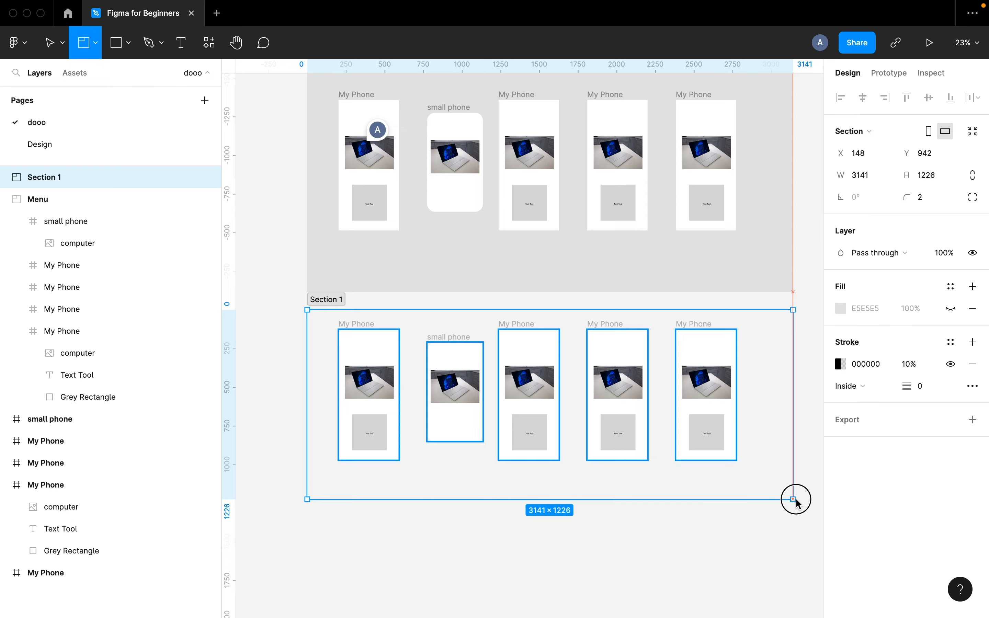
left_click_drag(797, 503, 795, 500)
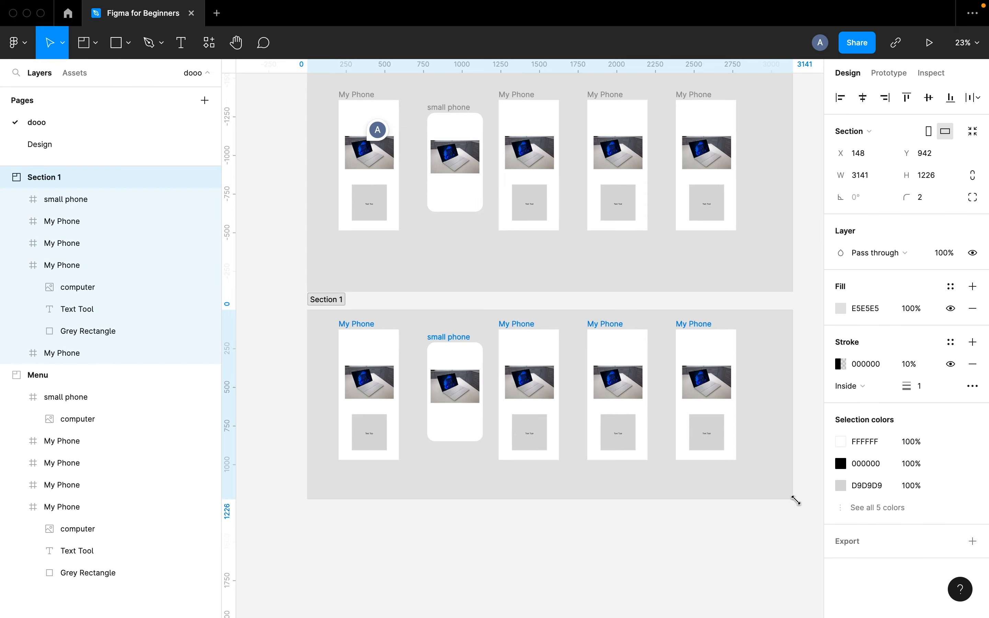
Rename the section around the lower row of phone frames as DAshboard.
scroll(798, 502, "up", 3)
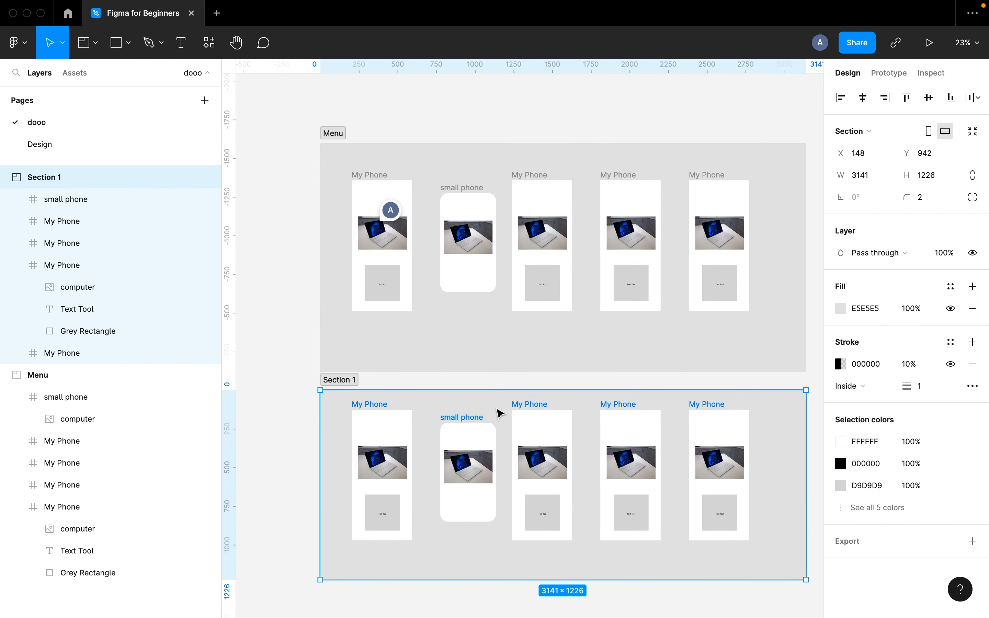
double_click(346, 381)
type("DAs")
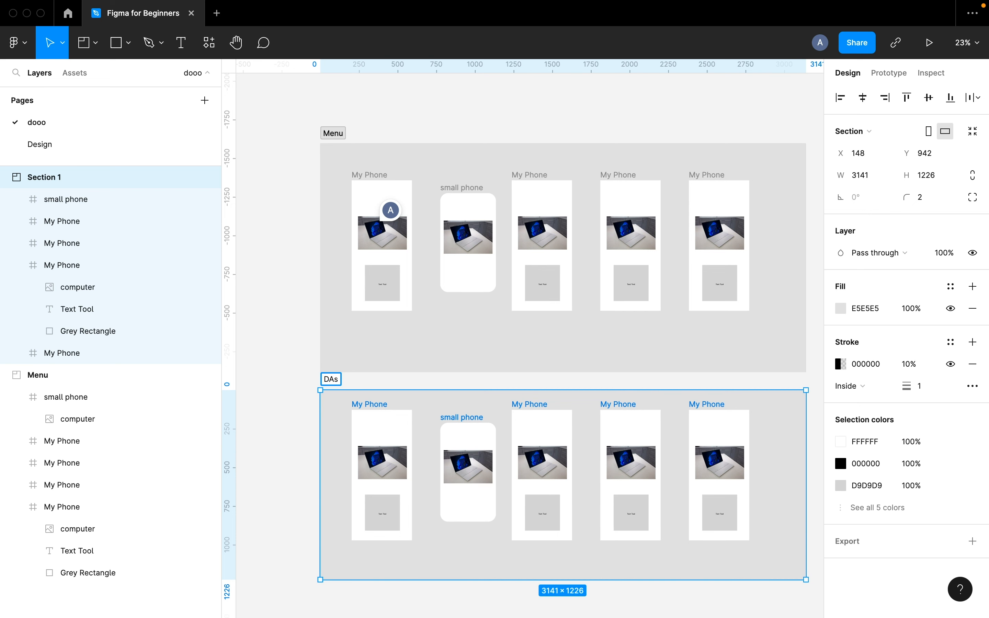
type("hboard")
key("Return")
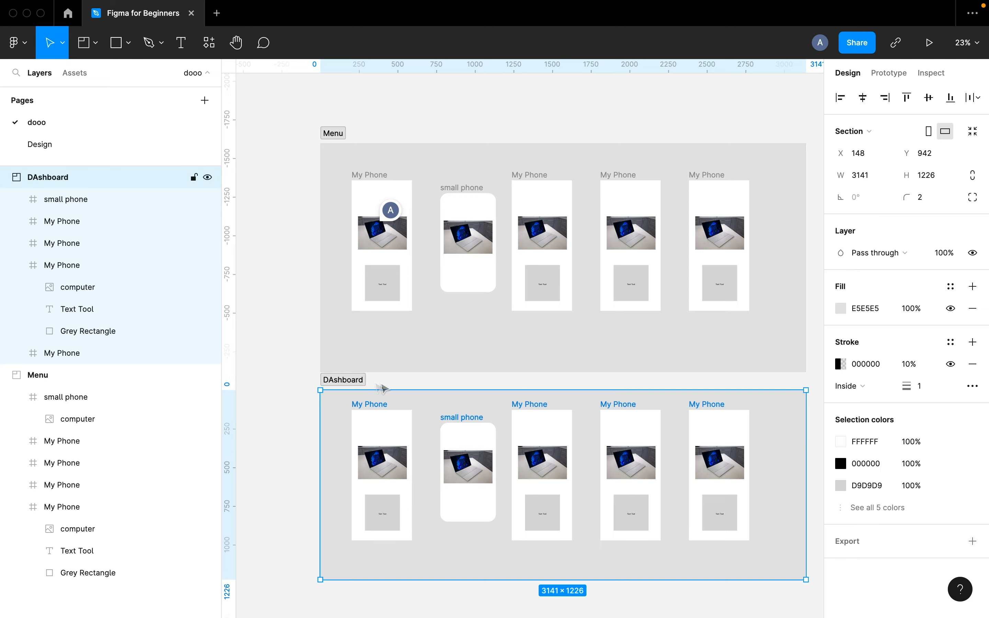
Move the DAshboard section away from the Menu section, placing it to the right of the Menu row.
left_click(398, 388)
left_click_drag(365, 383, 365, 460)
scroll(365, 459, "down", 5)
scroll(365, 458, "down", 5)
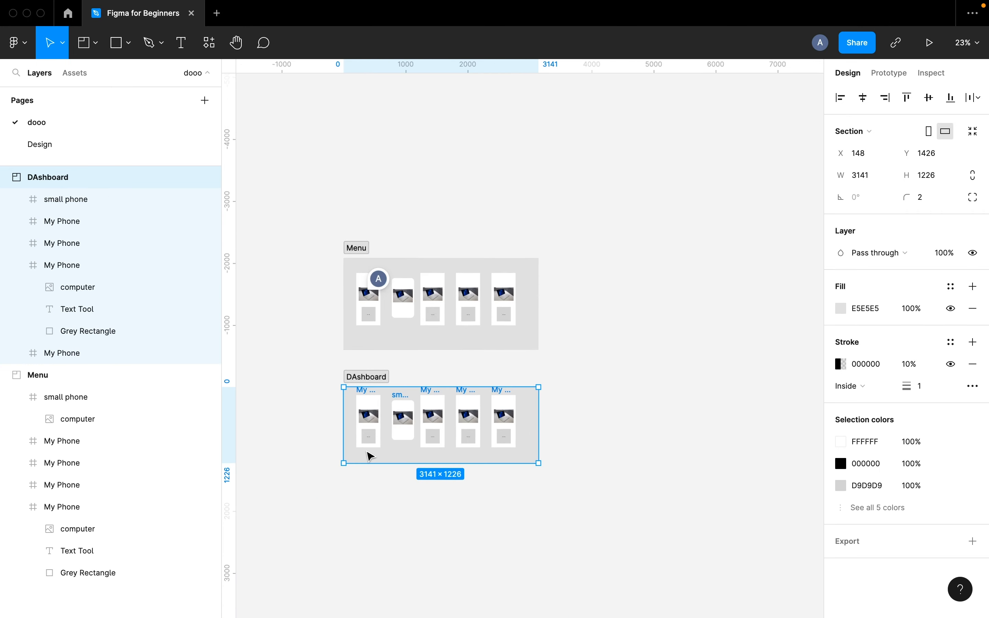
left_click(370, 387)
left_click_drag(370, 386, 598, 252)
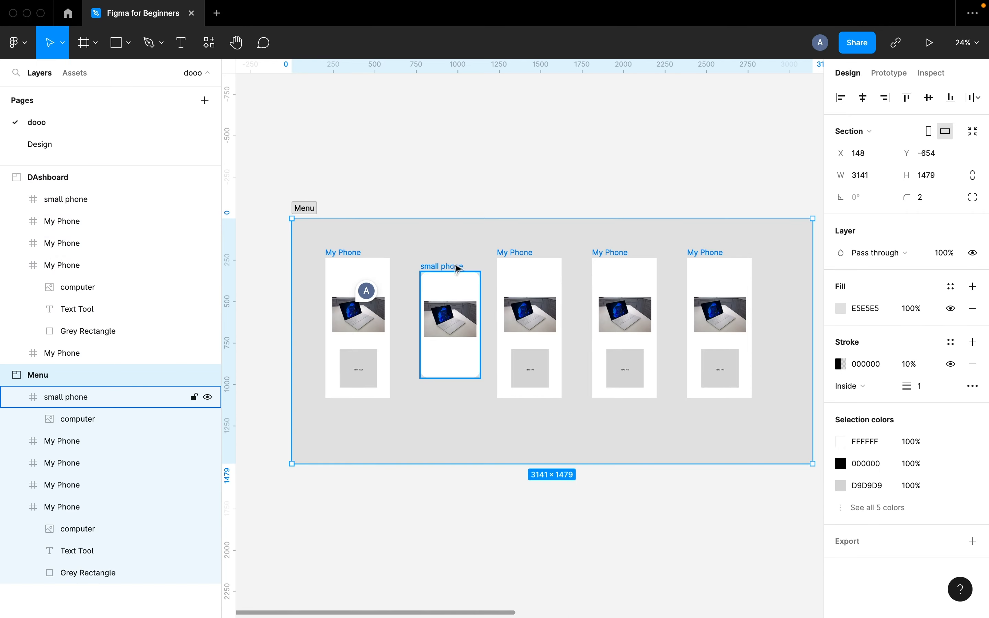
Ungroup the Menu section, keeping its five phone frames directly on the page.
left_click(452, 267)
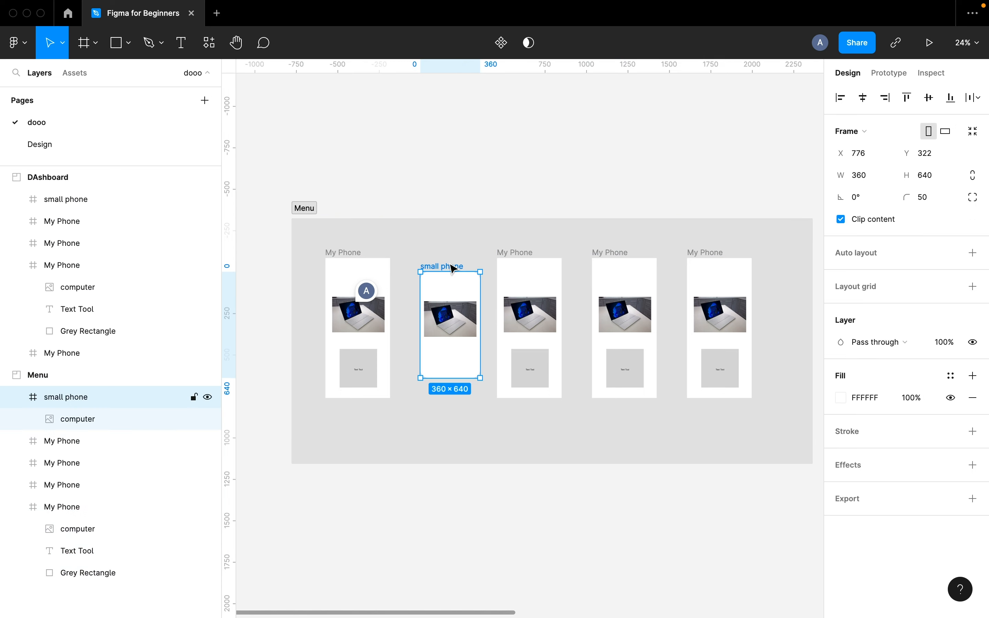
left_click(314, 210)
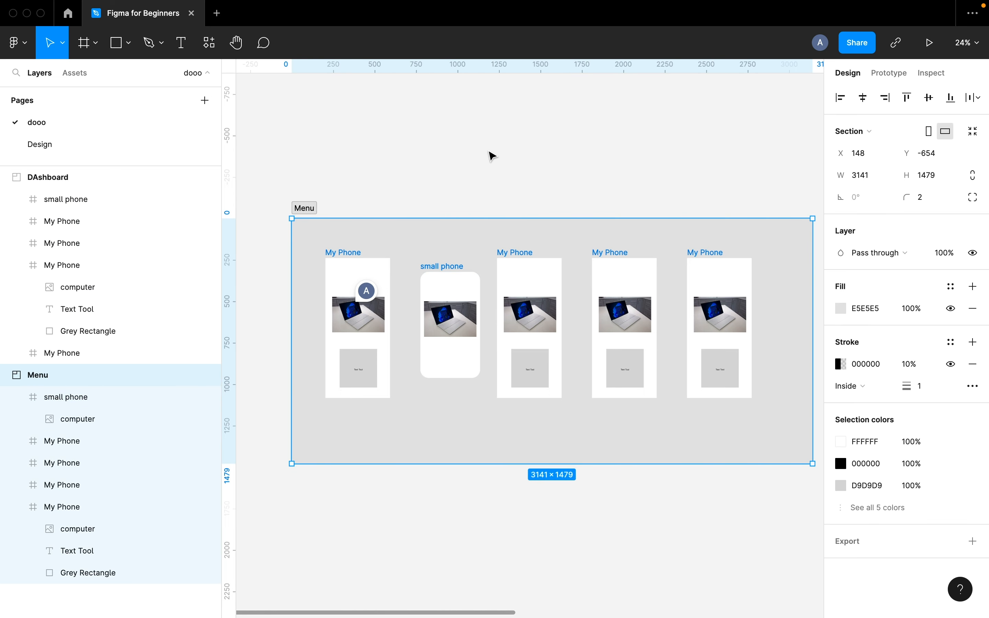
key("shift+super+g")
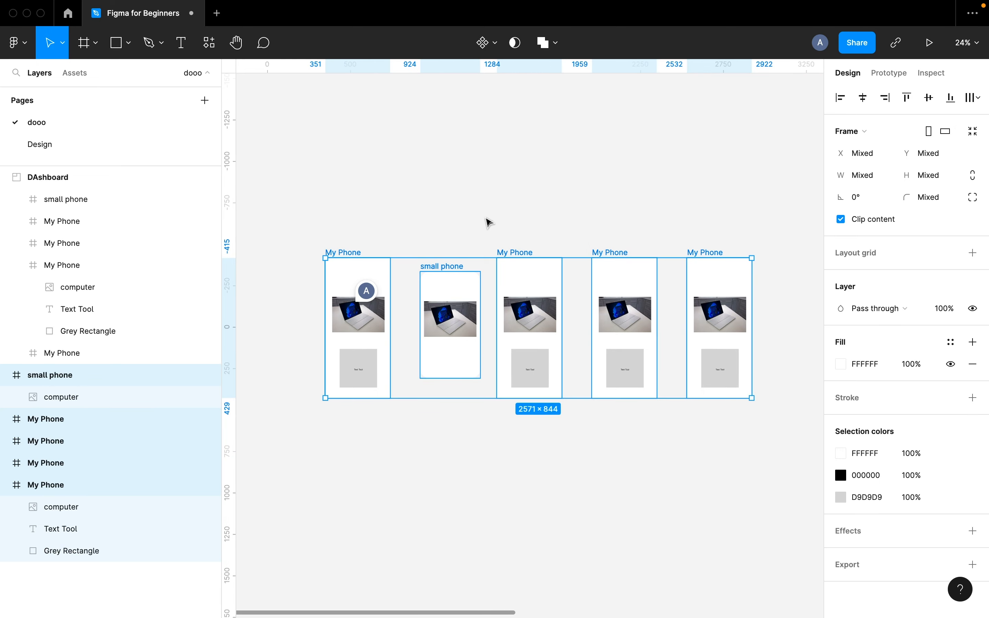
left_click(499, 202)
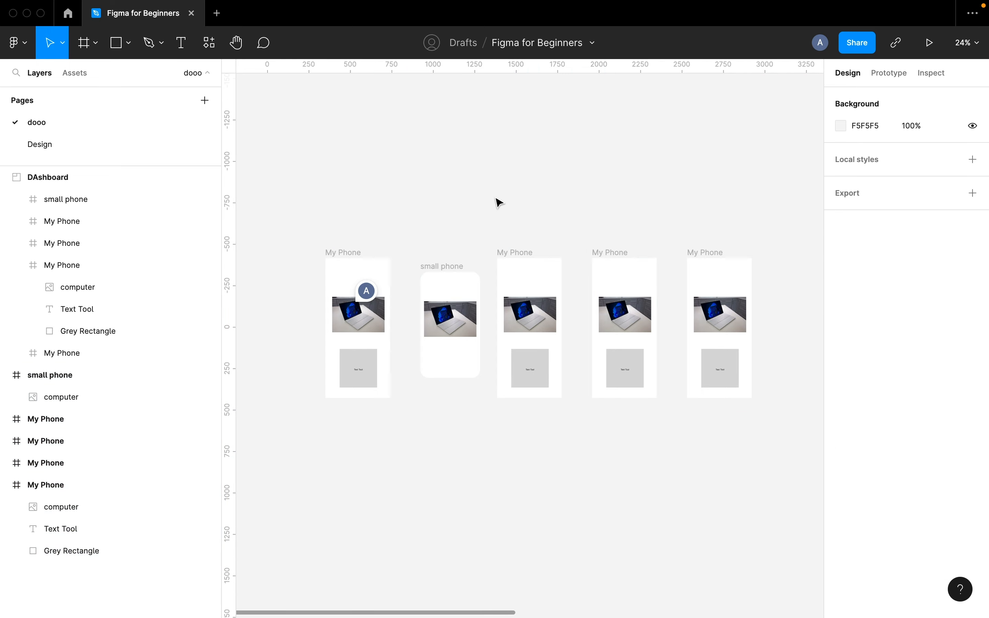
left_click(340, 254)
scroll(454, 310, "down", 3)
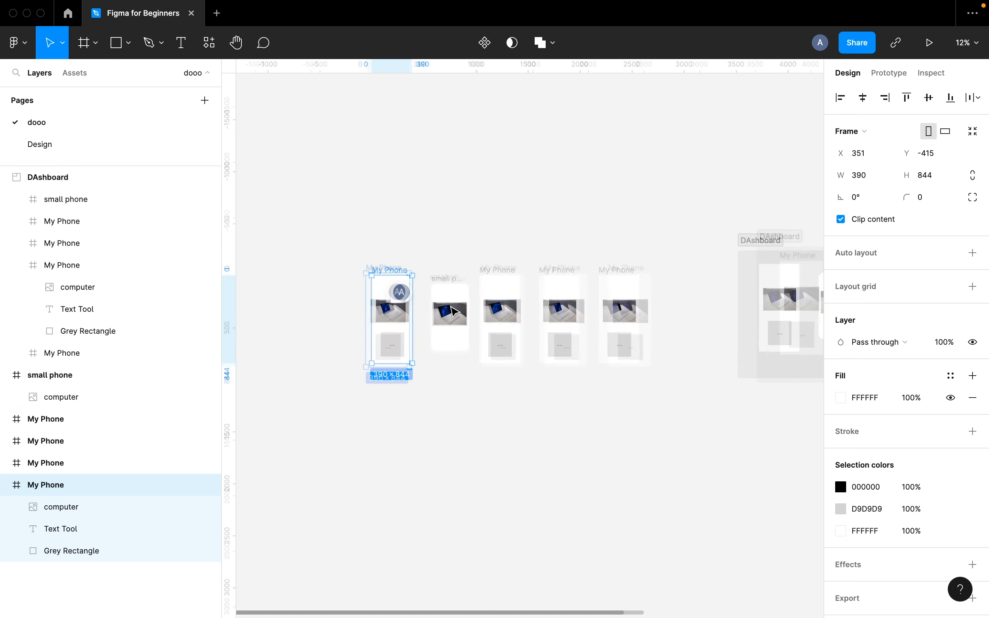
left_click(90, 46)
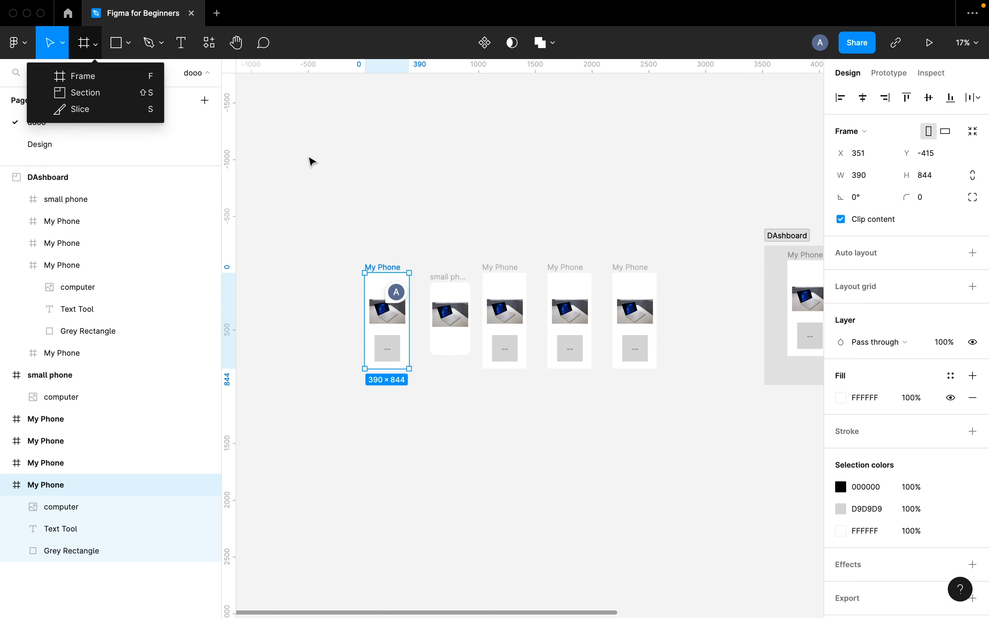
left_click(314, 164)
scroll(507, 360, "up", 3)
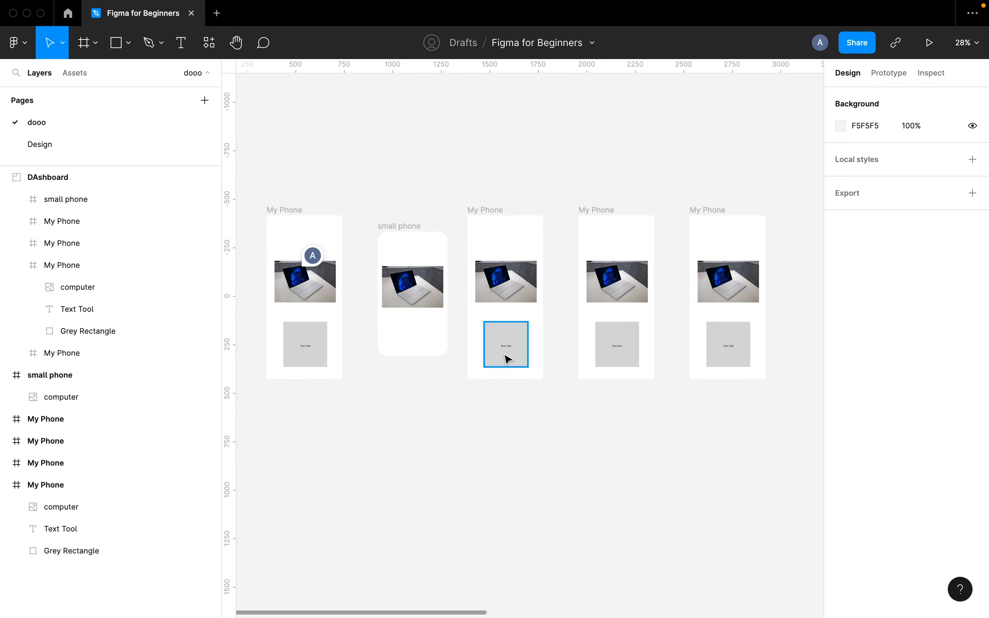
Add a copy of the computer image below the ungrouped phone row, enlarged to about 1732 × 1173.
left_click(463, 215)
left_click_drag(466, 220, 630, 520)
scroll(630, 520, "right", 5)
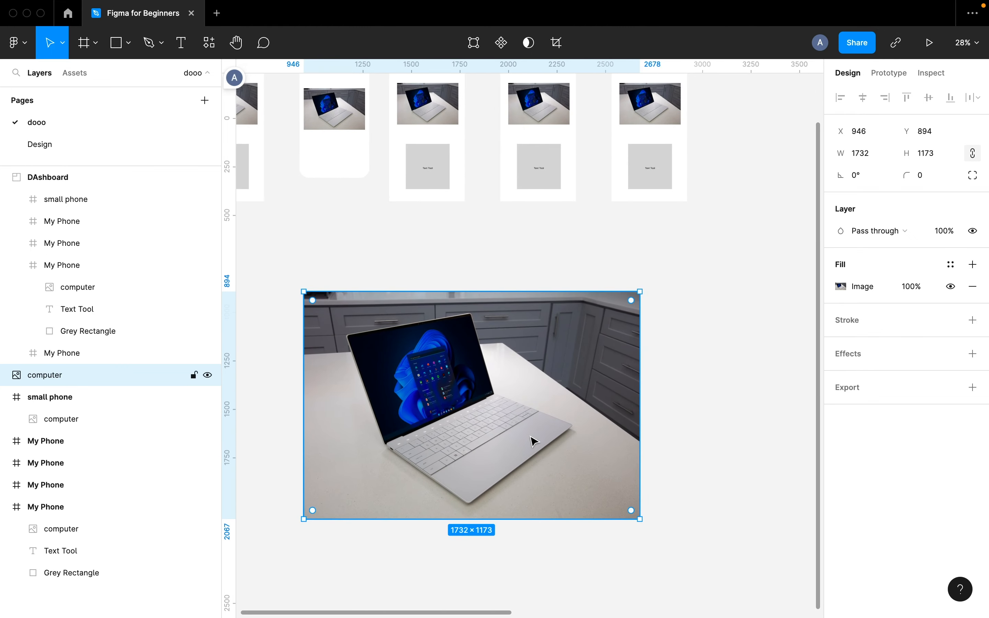
scroll(534, 441, "down", 2)
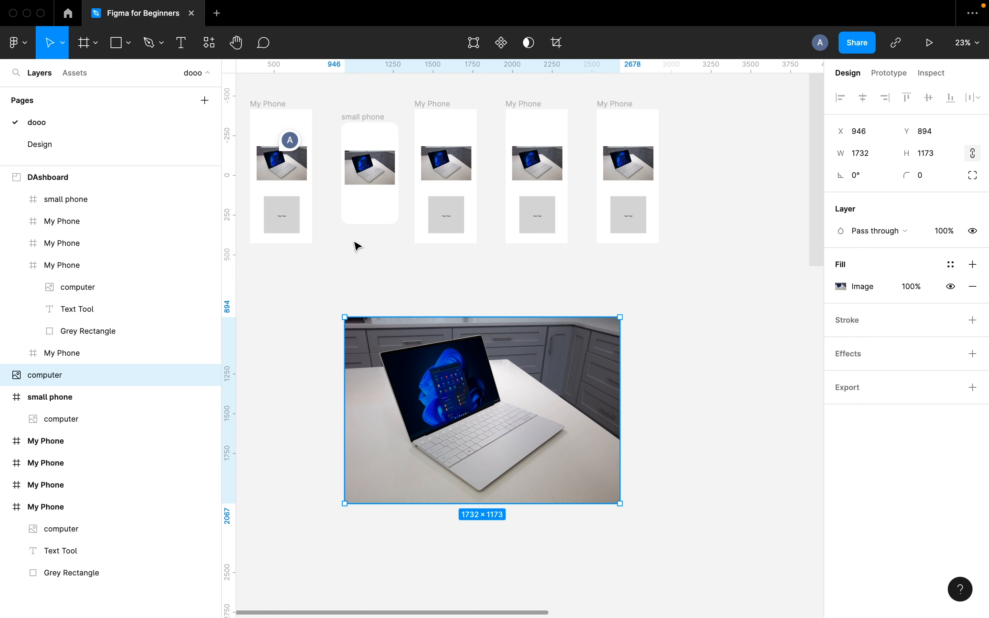
Draw a slice of about 1219 × 1025 around the laptop in the large computer image.
left_click(101, 48)
left_click(99, 109)
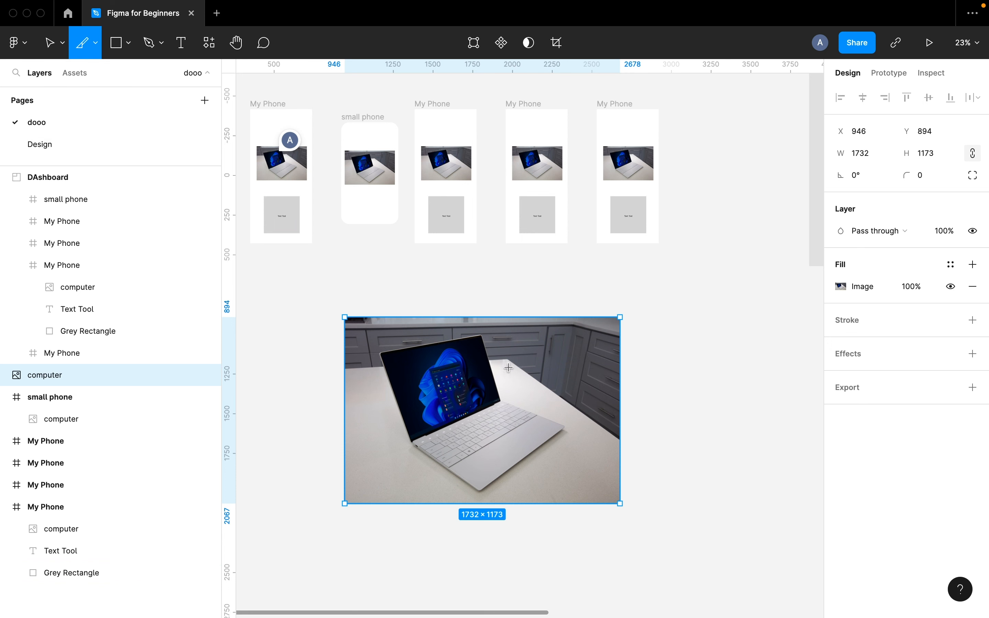
left_click_drag(380, 335, 574, 499)
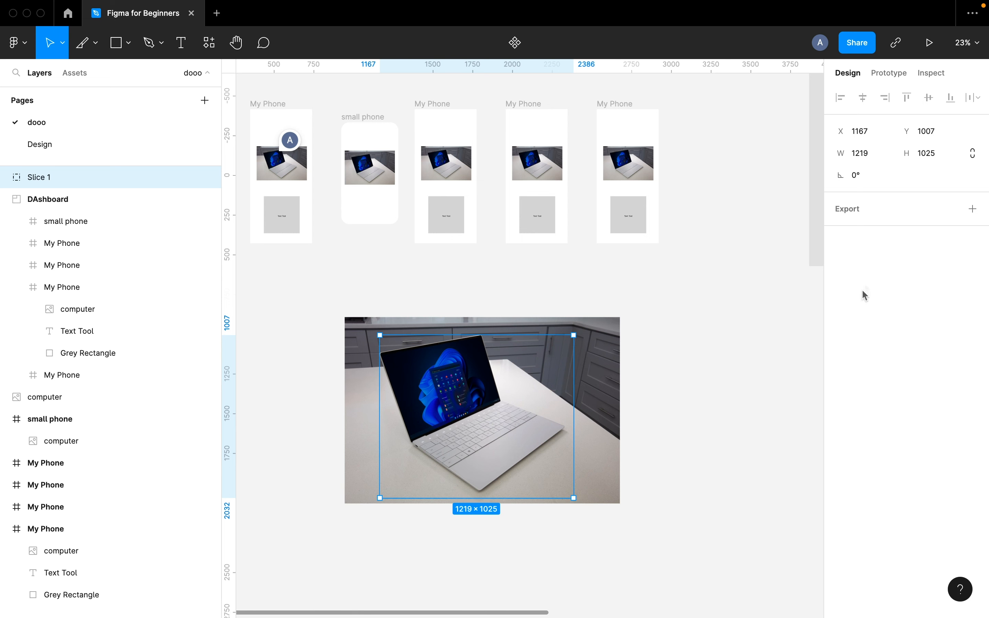
Export the slice at 1x as a JPG named sliced comp in the Downloads folder.
left_click(975, 210)
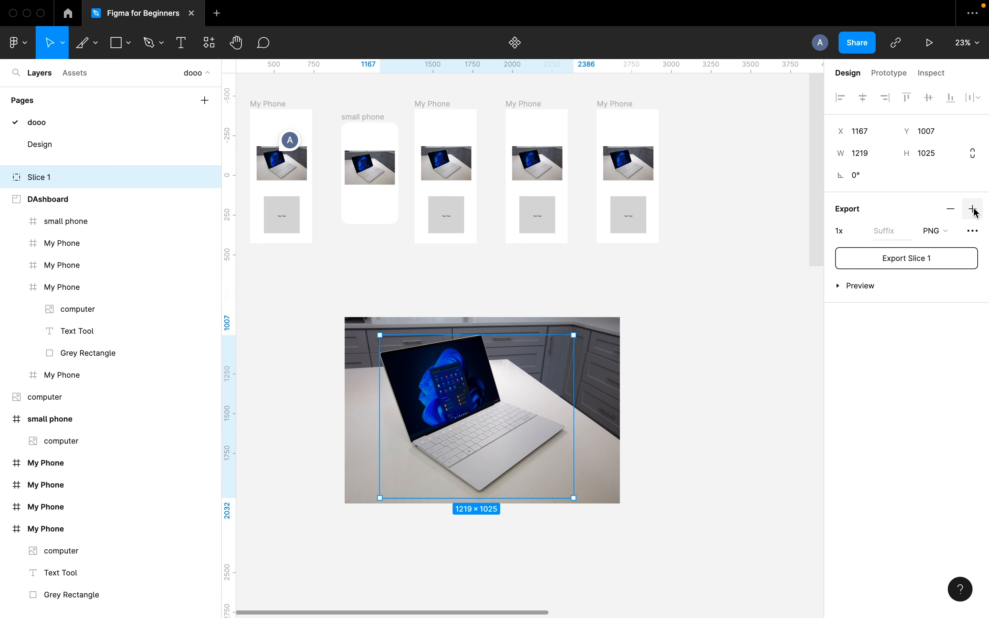
left_click(942, 238)
left_click(947, 248)
left_click(922, 258)
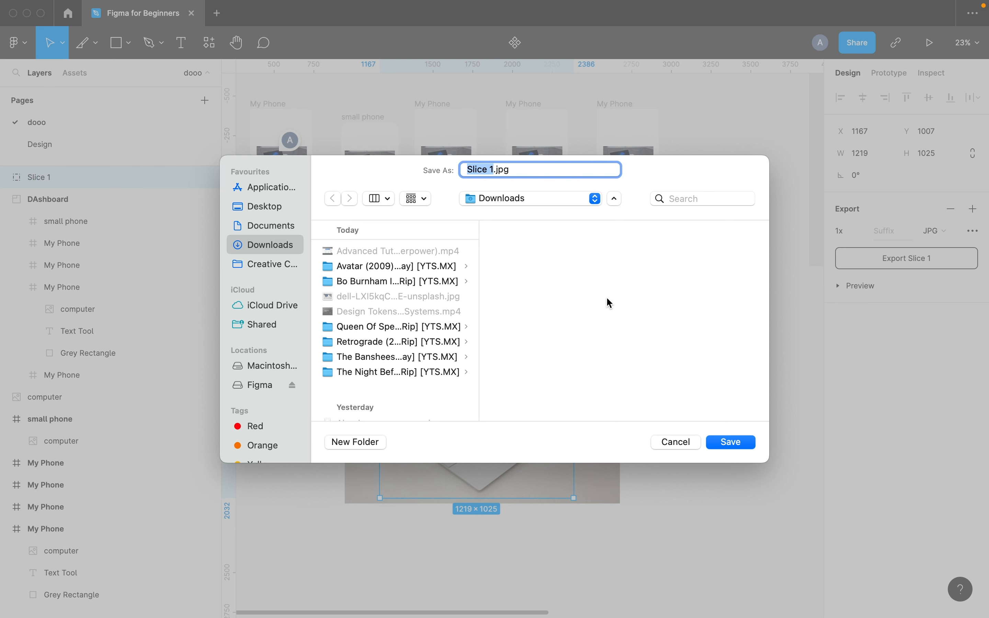
type("dea")
key("BackSpace")
key("BackSpace")
key("BackSpace")
type("sliced comp")
key("Return")
key("Escape")
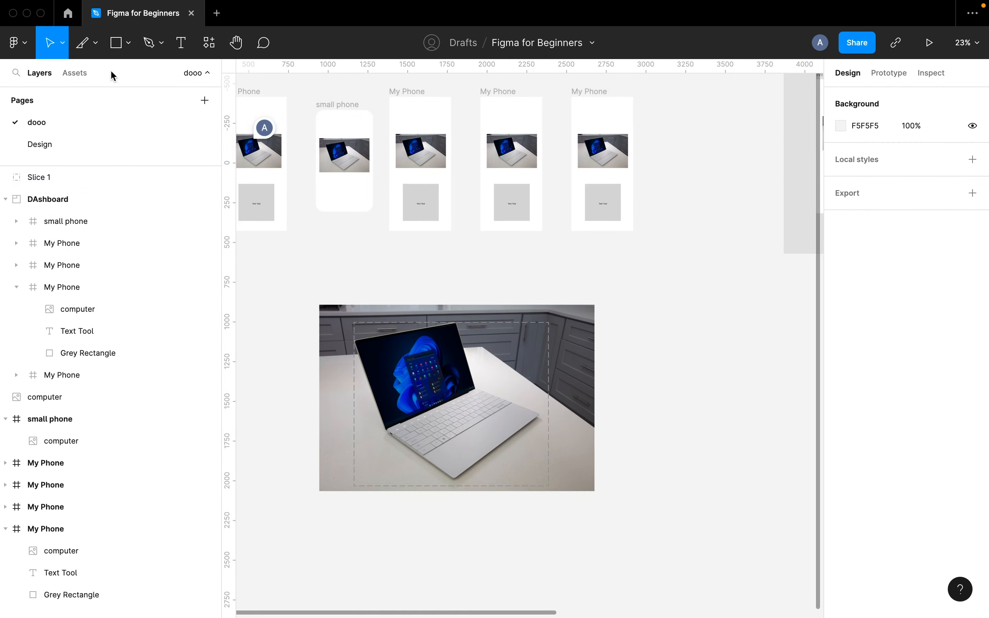
Place the image sliced comp.jpg from Downloads to the right of the large computer image, at about X 2727, Y 968.
left_click(129, 44)
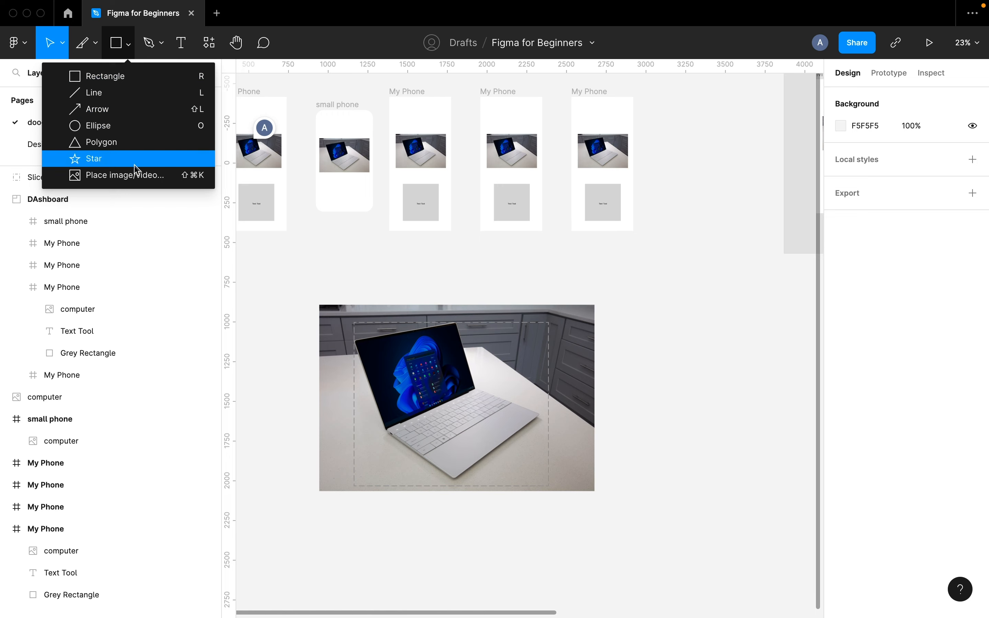
left_click(137, 177)
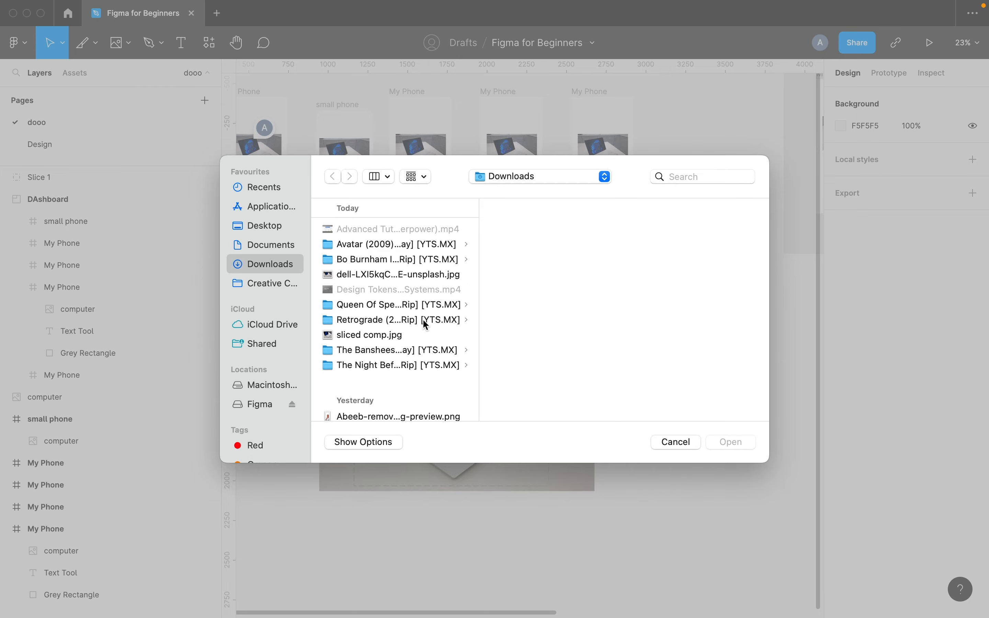
left_click(371, 338)
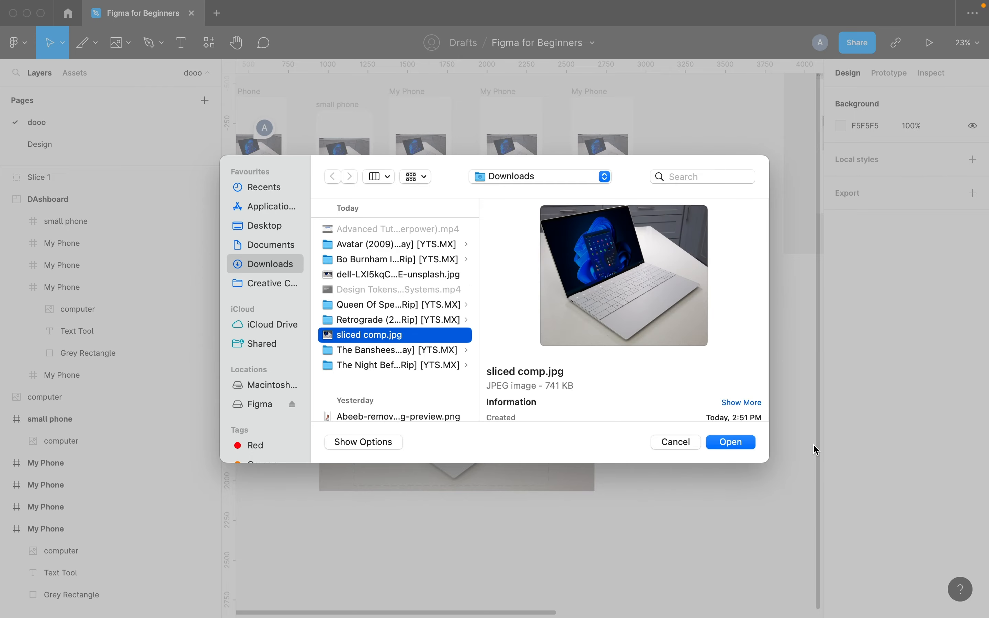
left_click(739, 446)
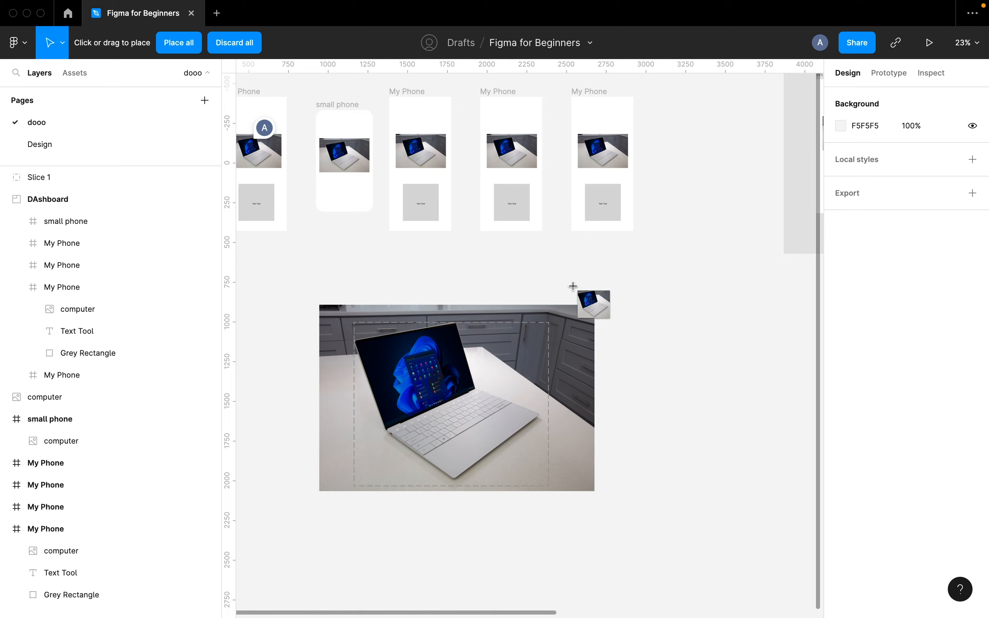
left_click(626, 313)
left_click_drag(631, 317, 702, 402)
scroll(701, 402, "right", 2)
scroll(702, 402, "down", 1)
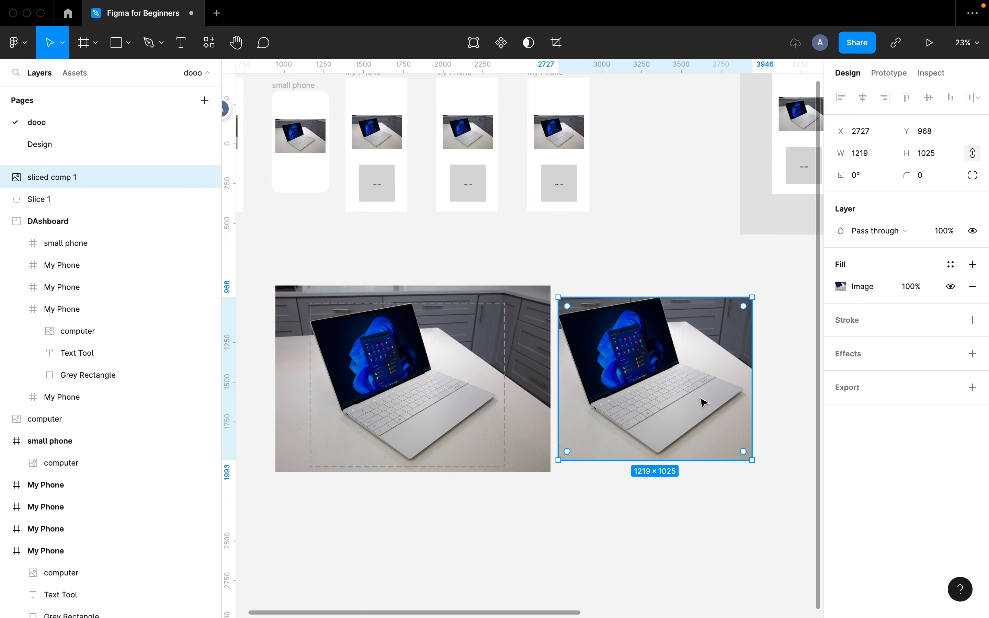
Move the large computer image up and off the slice, to about X 741, Y 420.
left_click(665, 513)
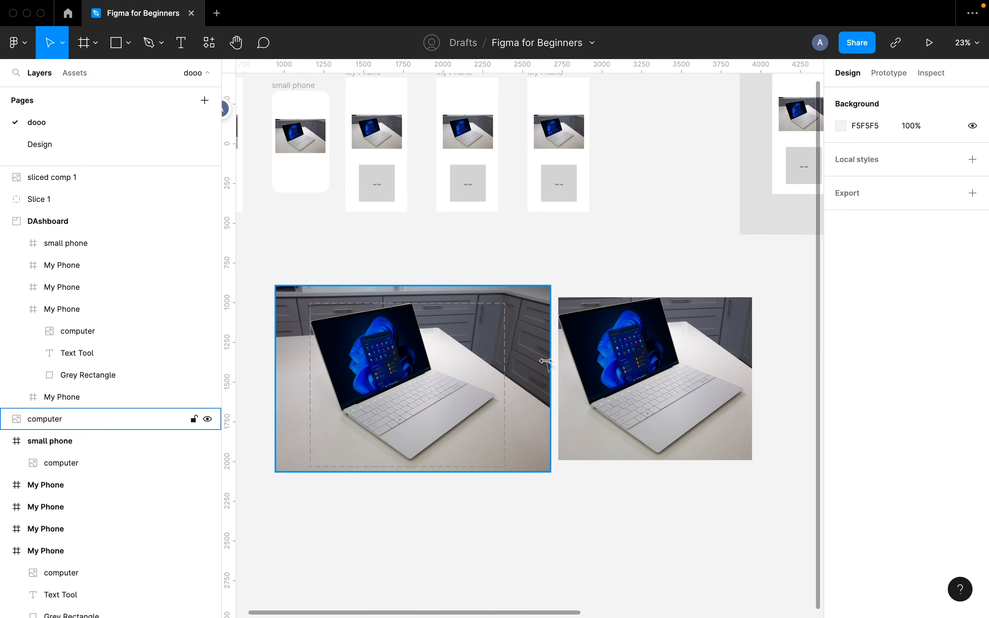
double_click(546, 365)
left_click(811, 289)
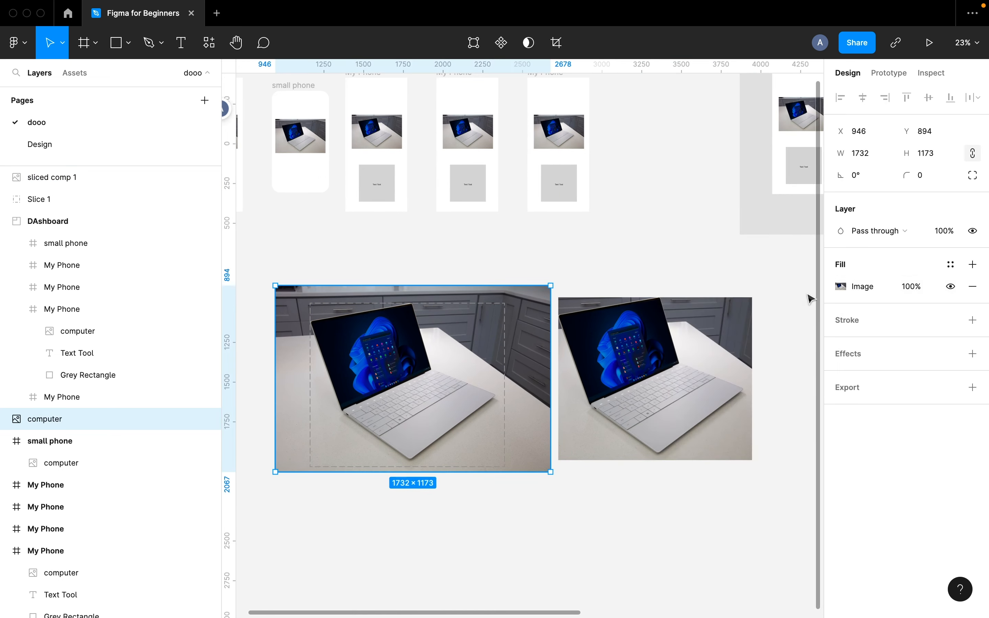
left_click_drag(532, 364, 499, 288)
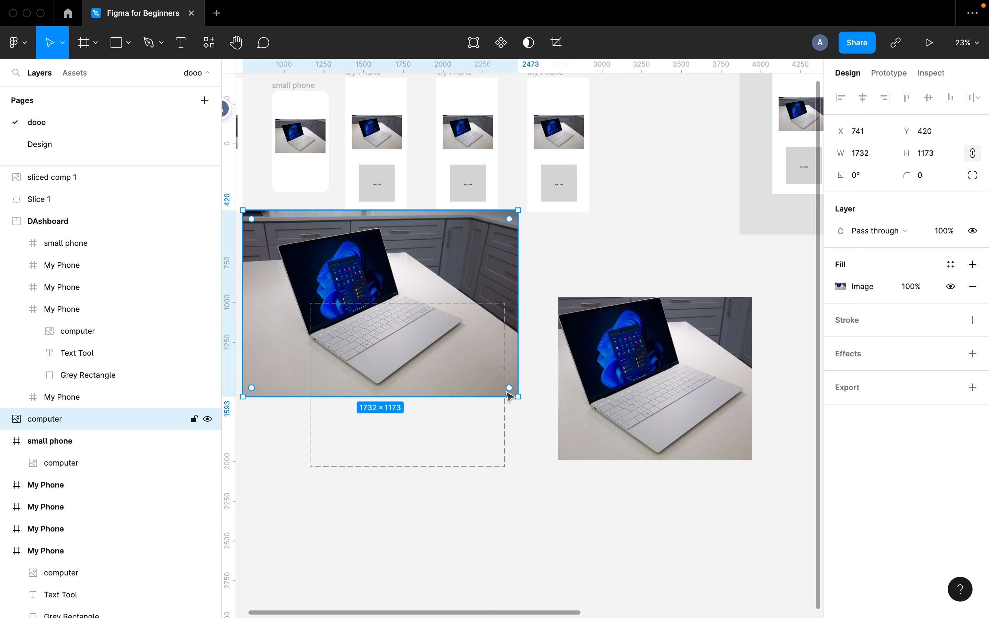
left_click(521, 506)
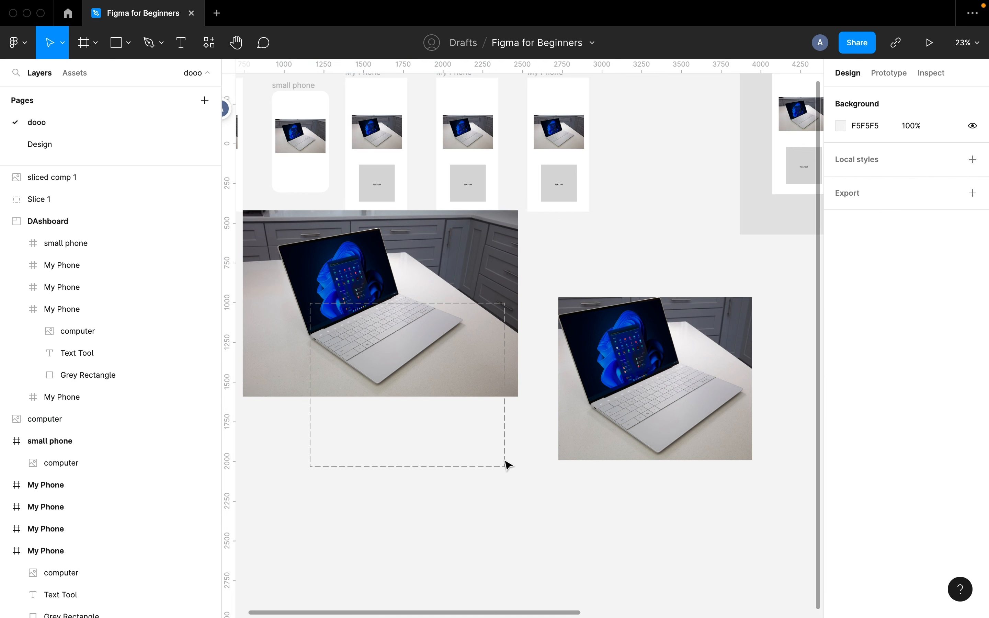
Delete the slice and move the large computer image beside the sliced copy, to about X 869, Y 1090.
left_click_drag(523, 502, 481, 446)
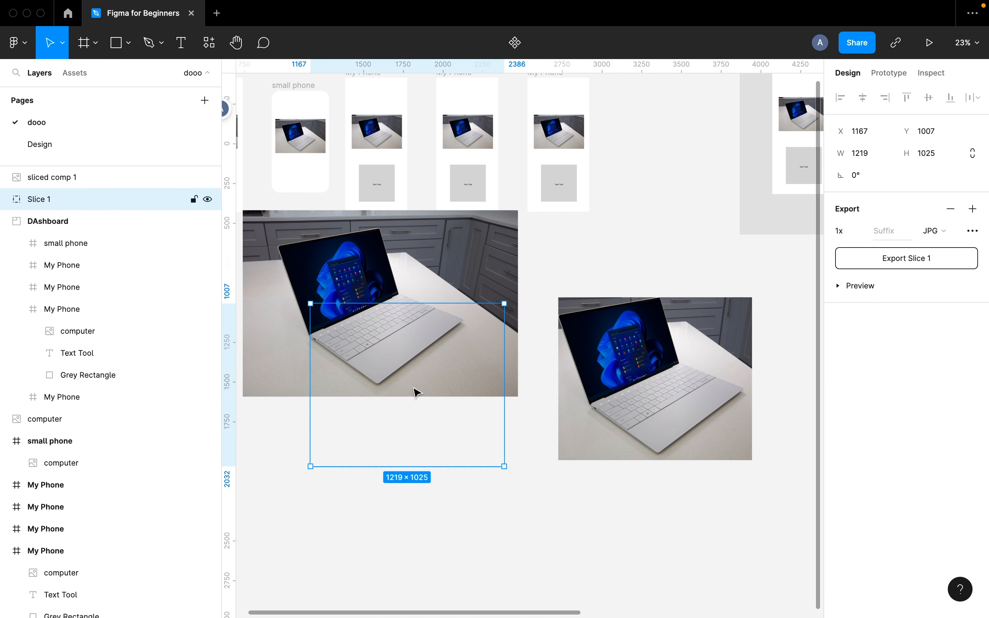
key("super+z")
key("super+z")
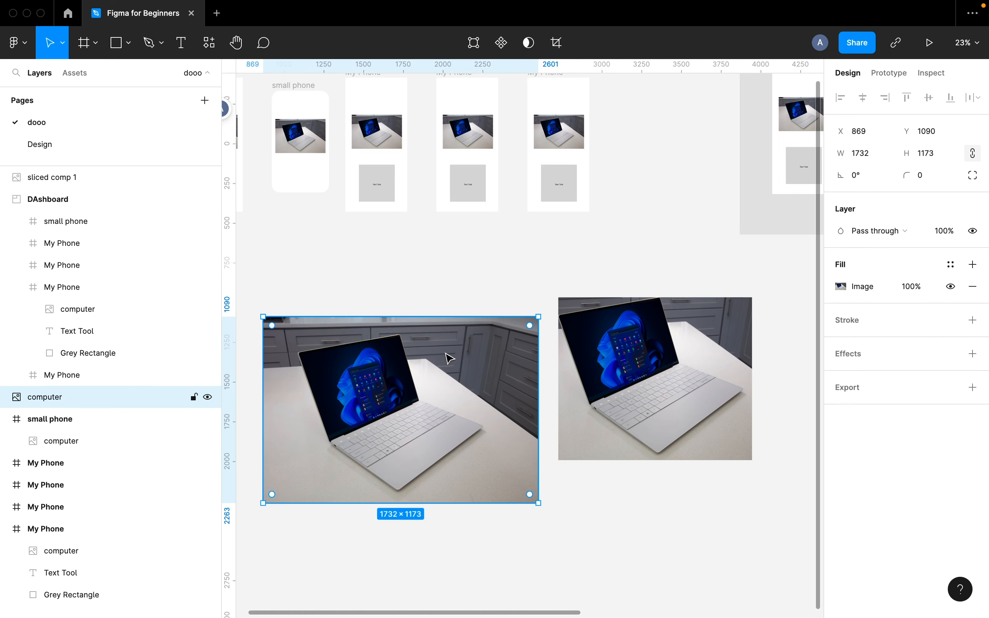